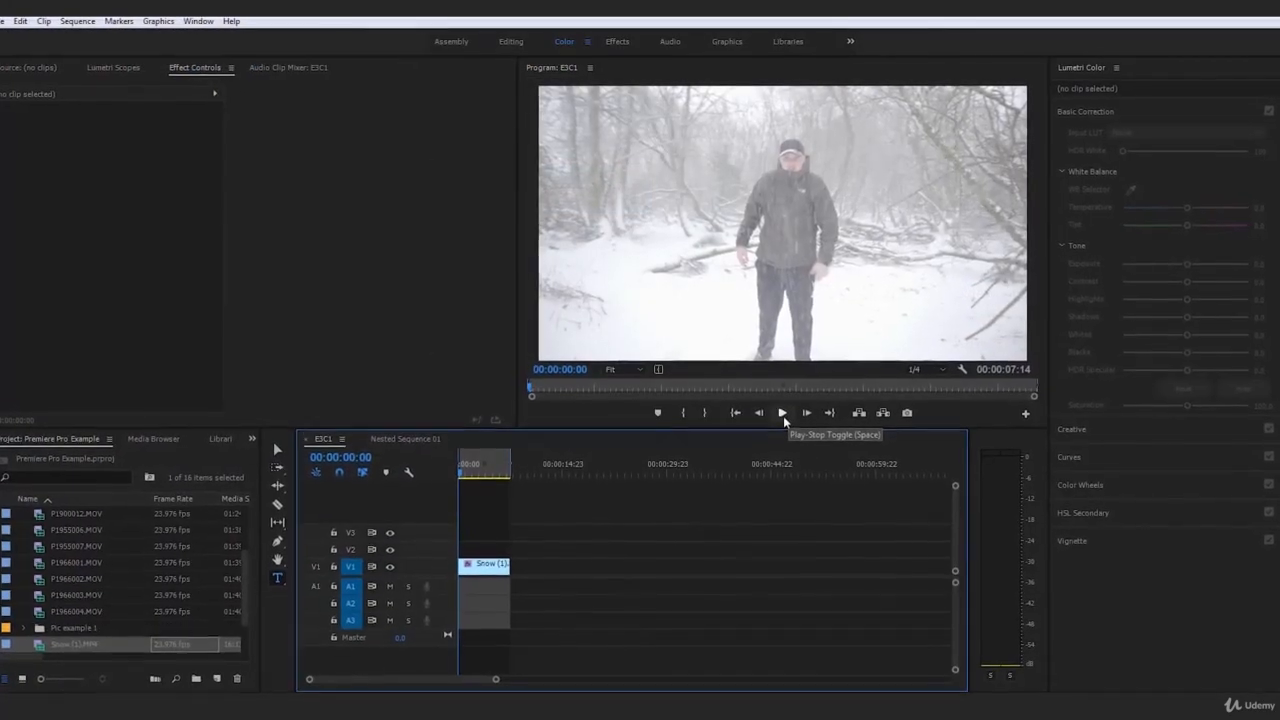
Play the snow clip in the E3C1 sequence, replay it from the start, and pause at about 3 seconds
left_click(783, 413)
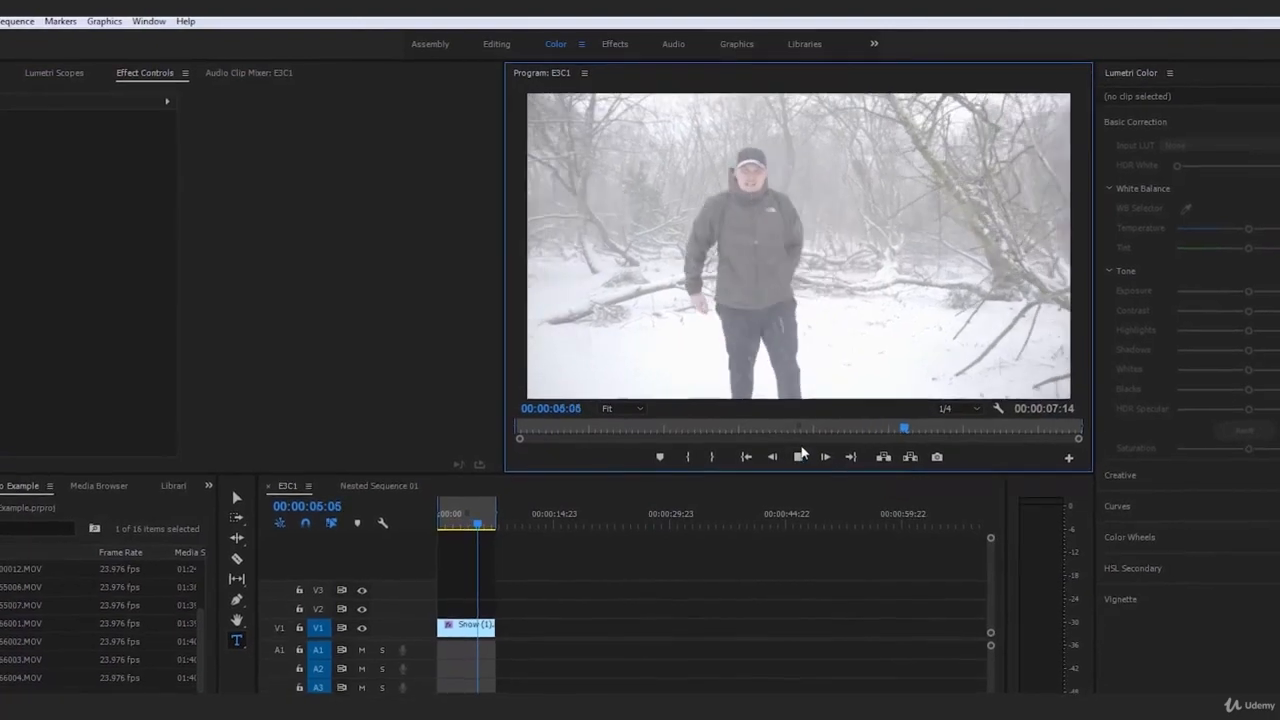
left_click(800, 456)
left_click_drag(482, 522, 436, 525)
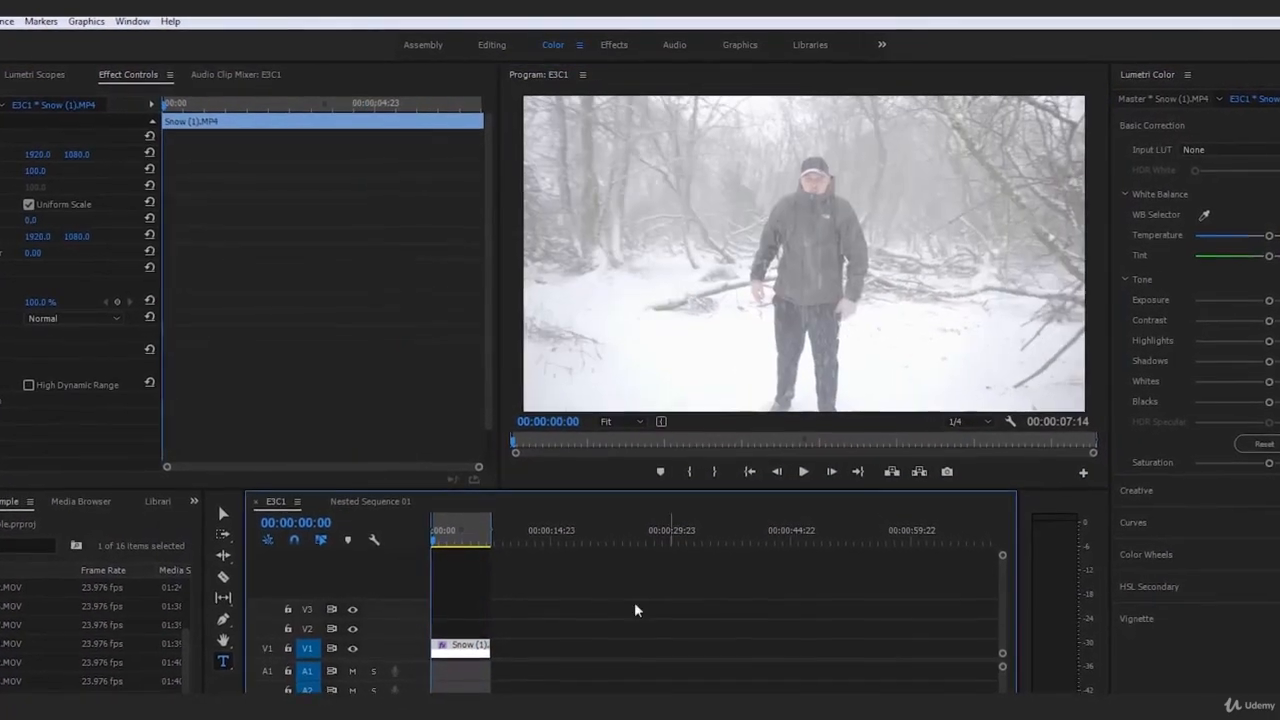
left_click(804, 472)
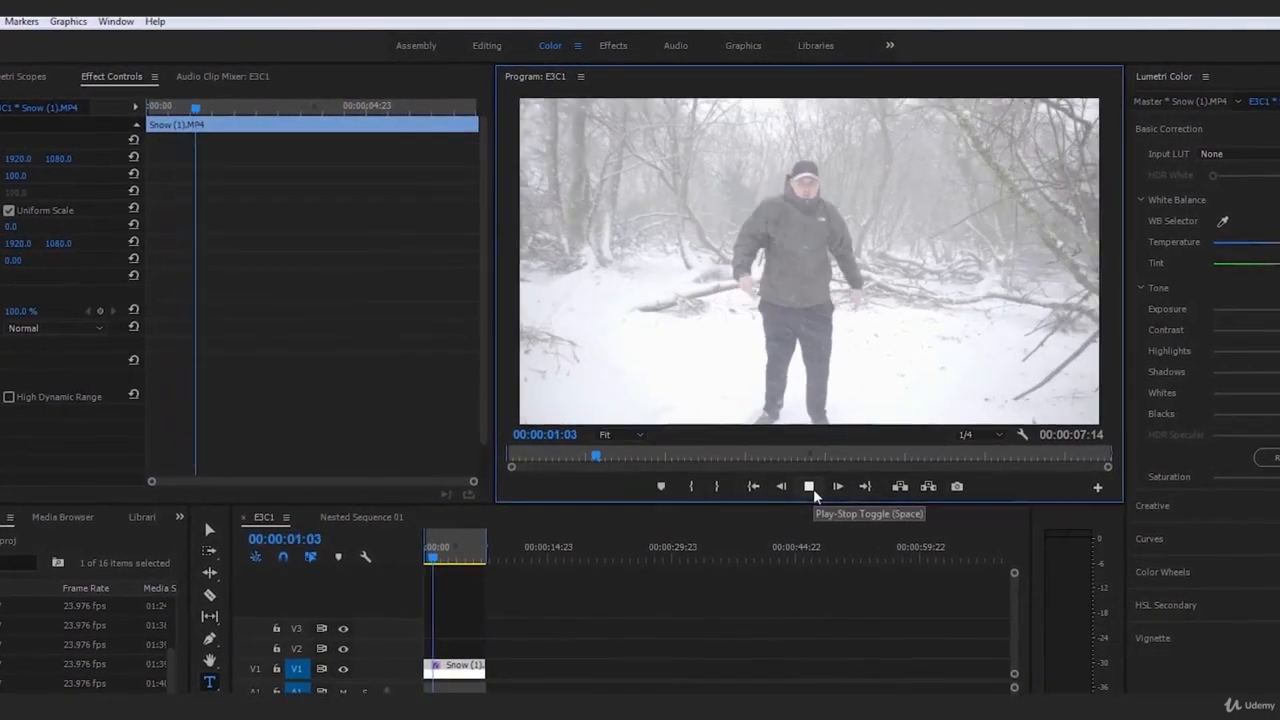
left_click(810, 487)
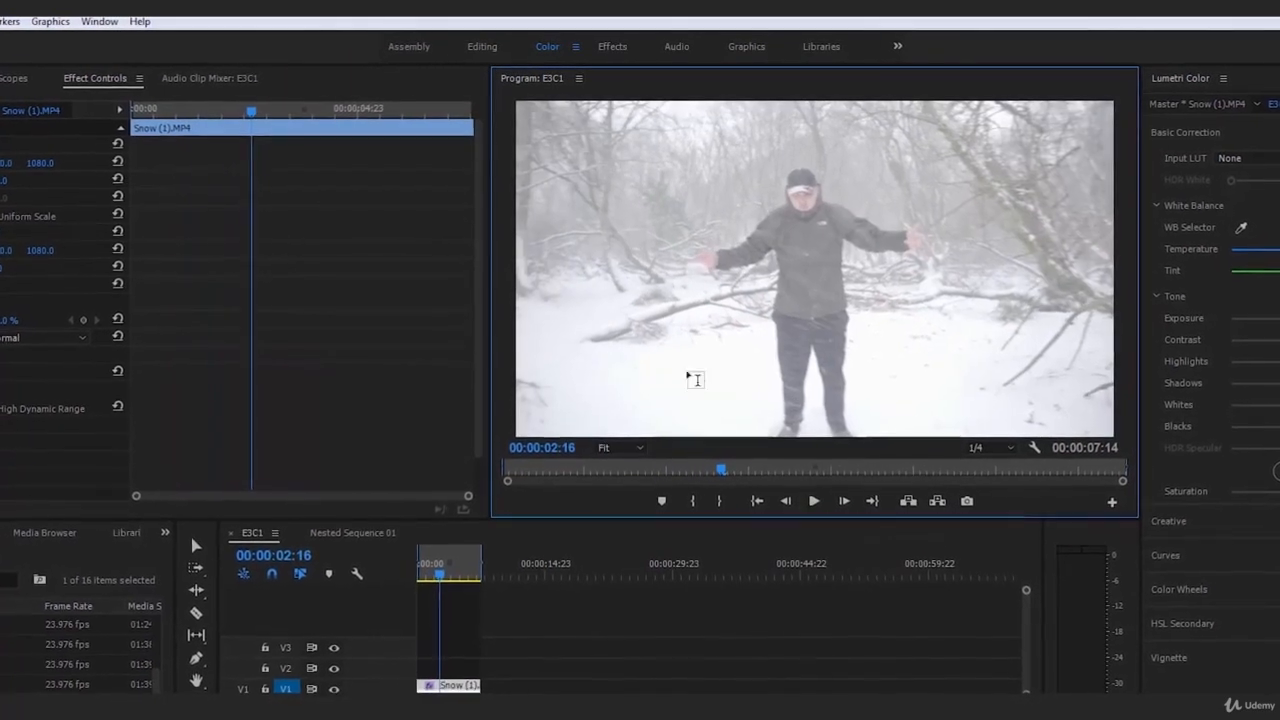
left_click(816, 503)
left_click(816, 503)
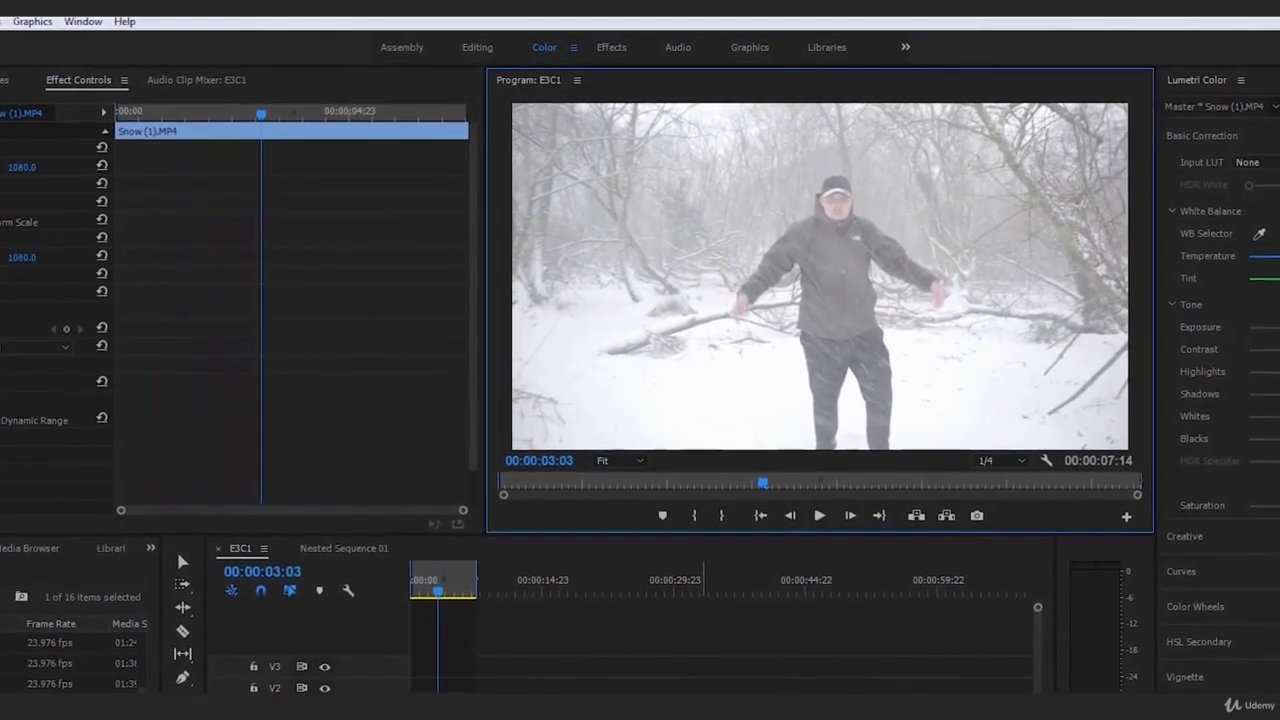
Switch to the web browser and look at the resources for the cinematic color grade exercise lecture on Udemy
left_click(608, 704)
left_click(455, 708)
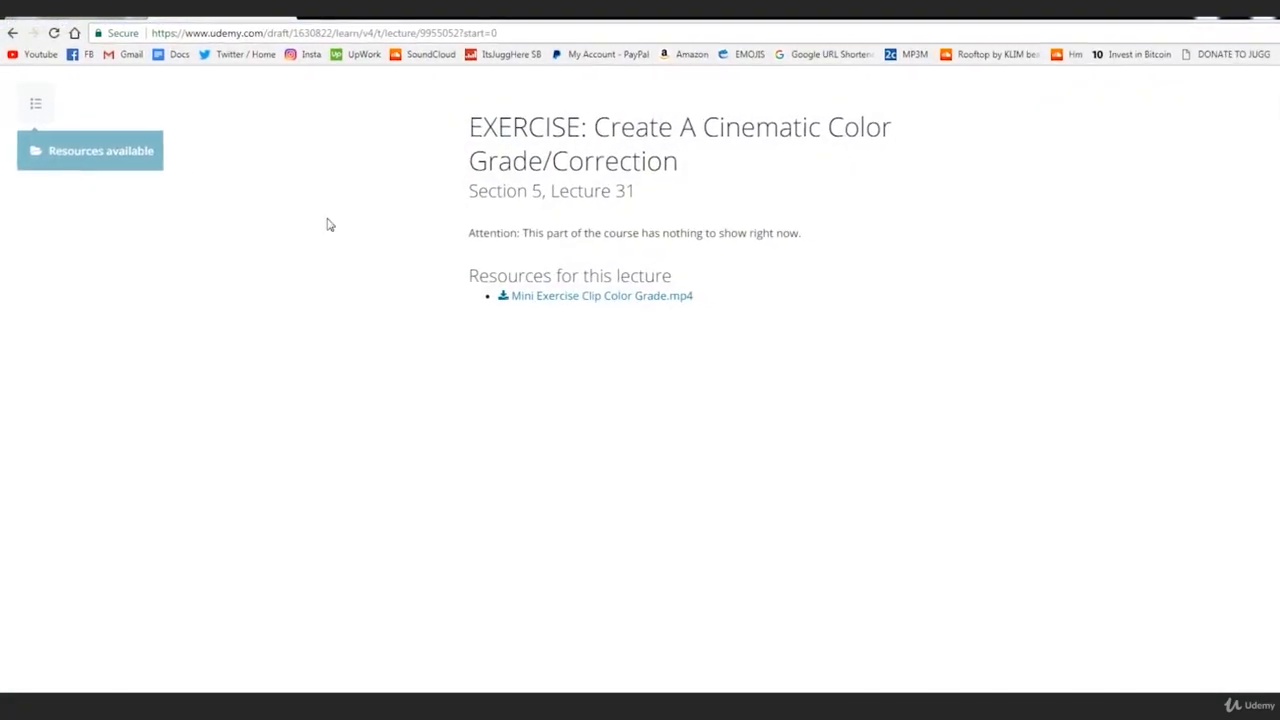
left_click(77, 160)
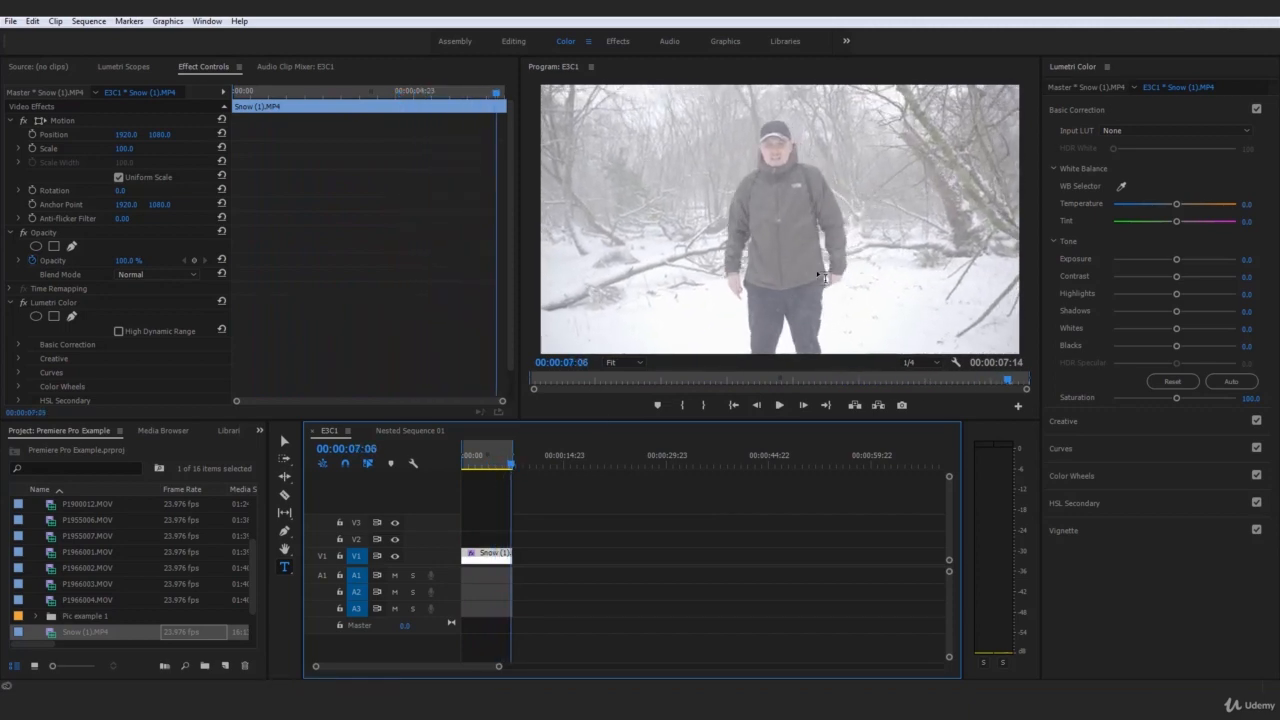
Play the snow clip from the sequence start to about 00:00:03:16 and select the clip on track V1
left_click_drag(487, 464, 441, 473)
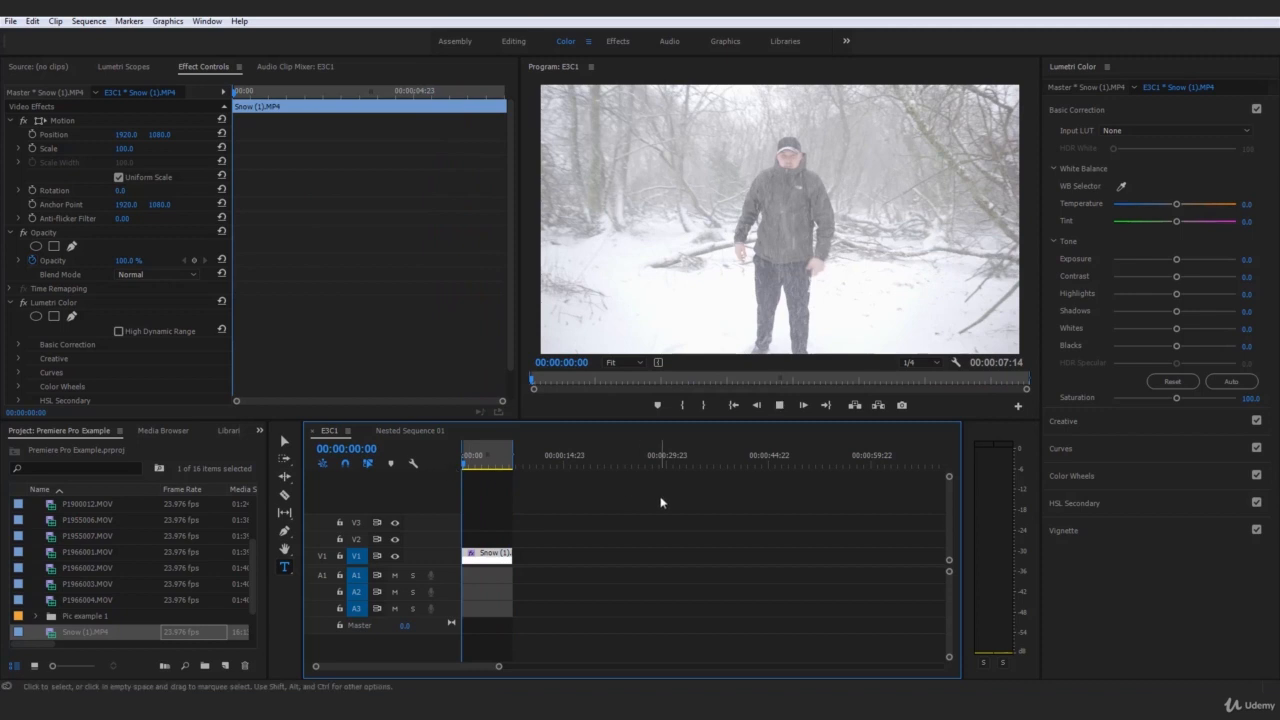
key("space")
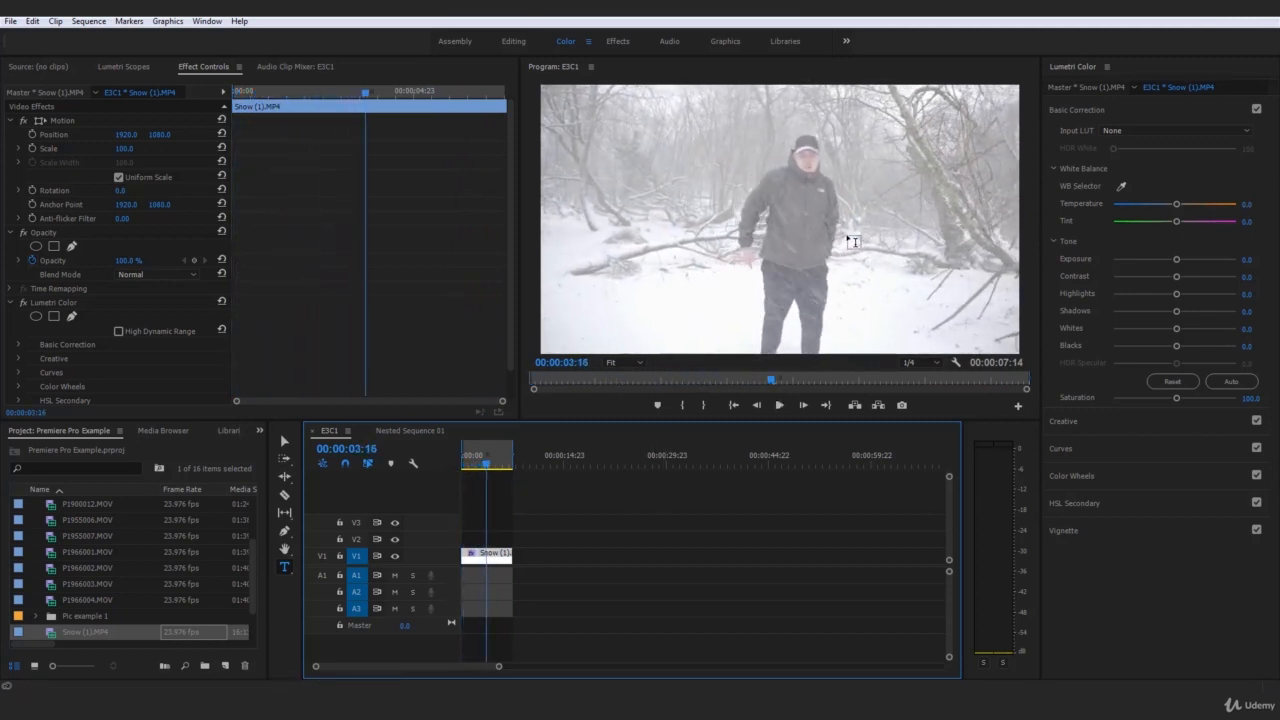
left_click(808, 516)
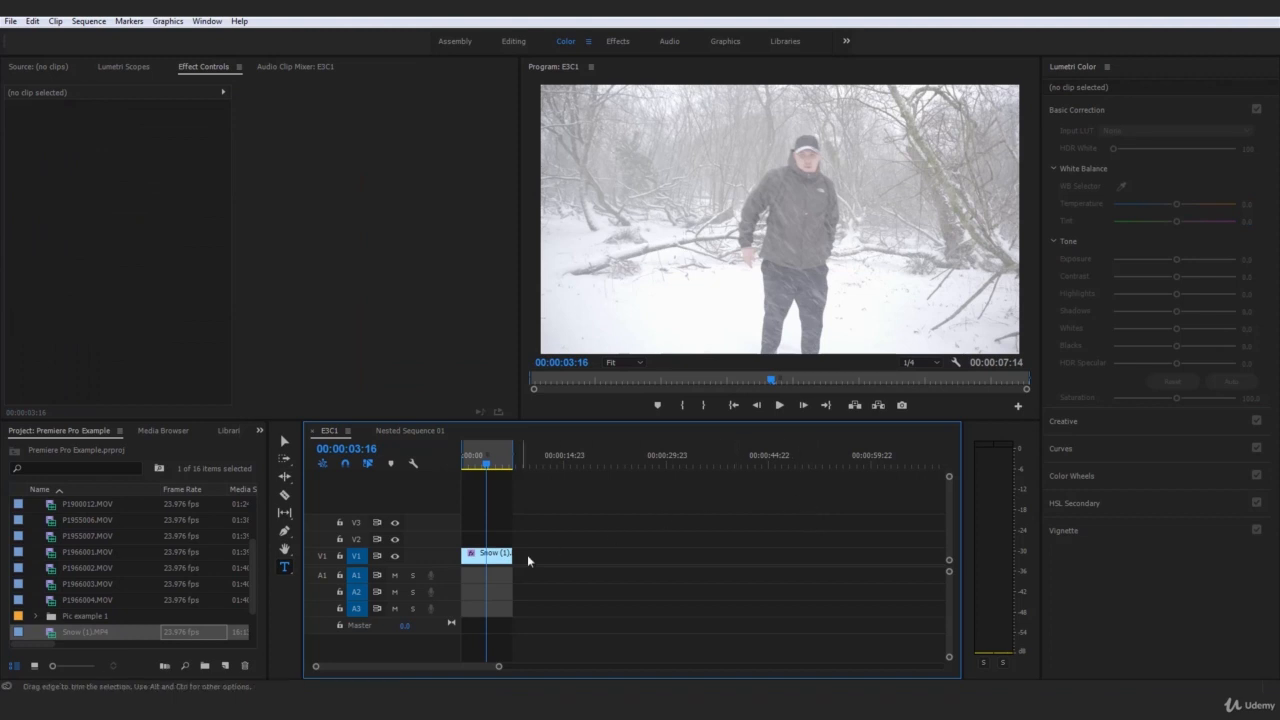
left_click(499, 563)
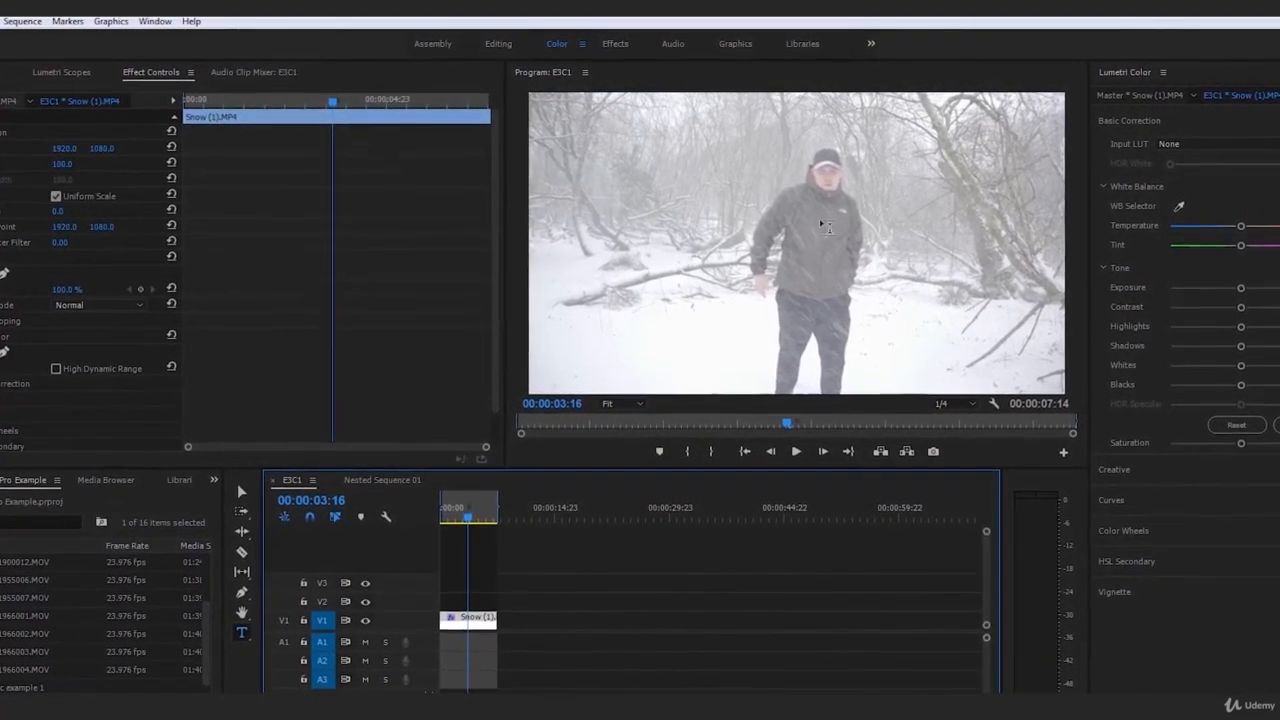
Review the snow clip's footage from the start in short stretches, returning the playhead to 00:00:00:00
left_click_drag(466, 524, 428, 534)
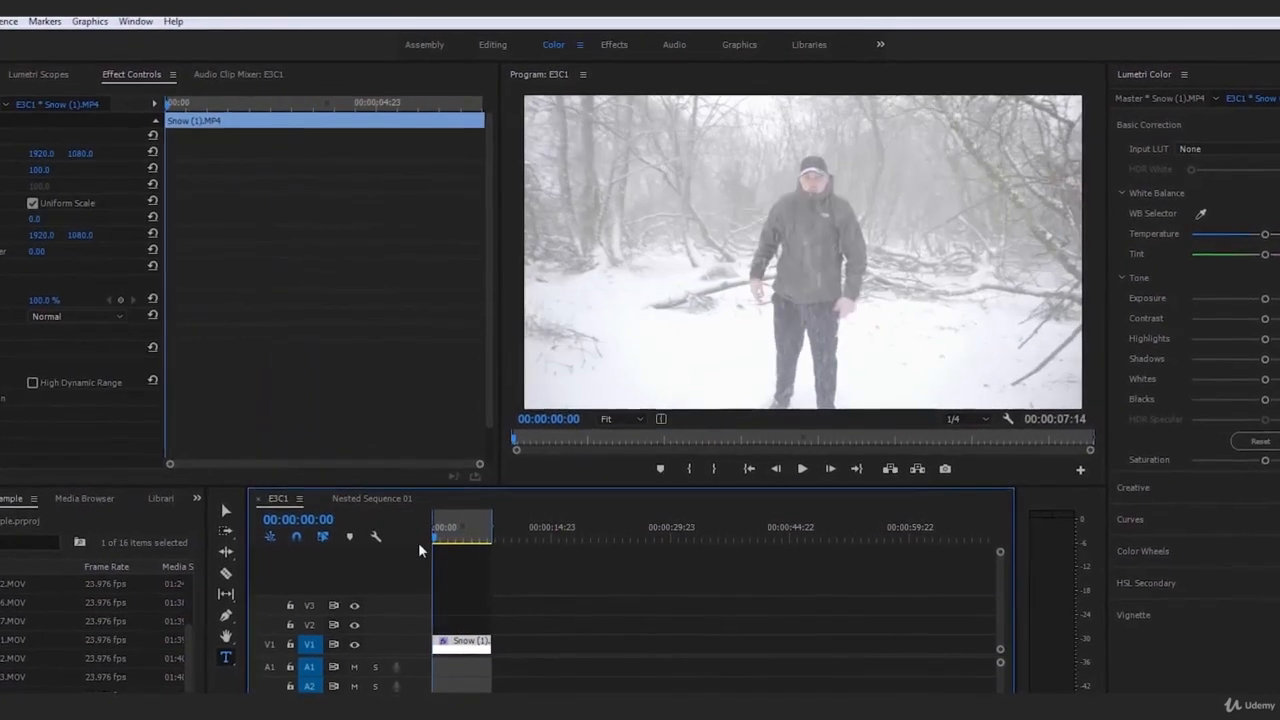
key("space")
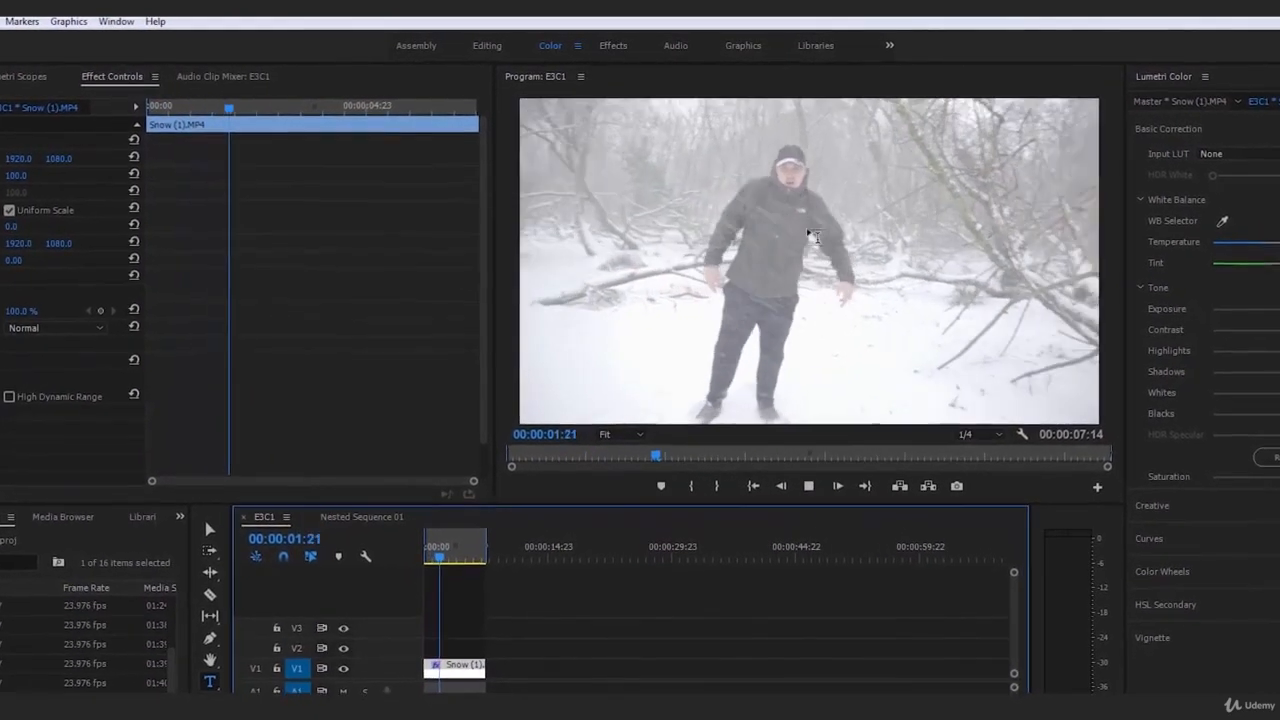
key("space")
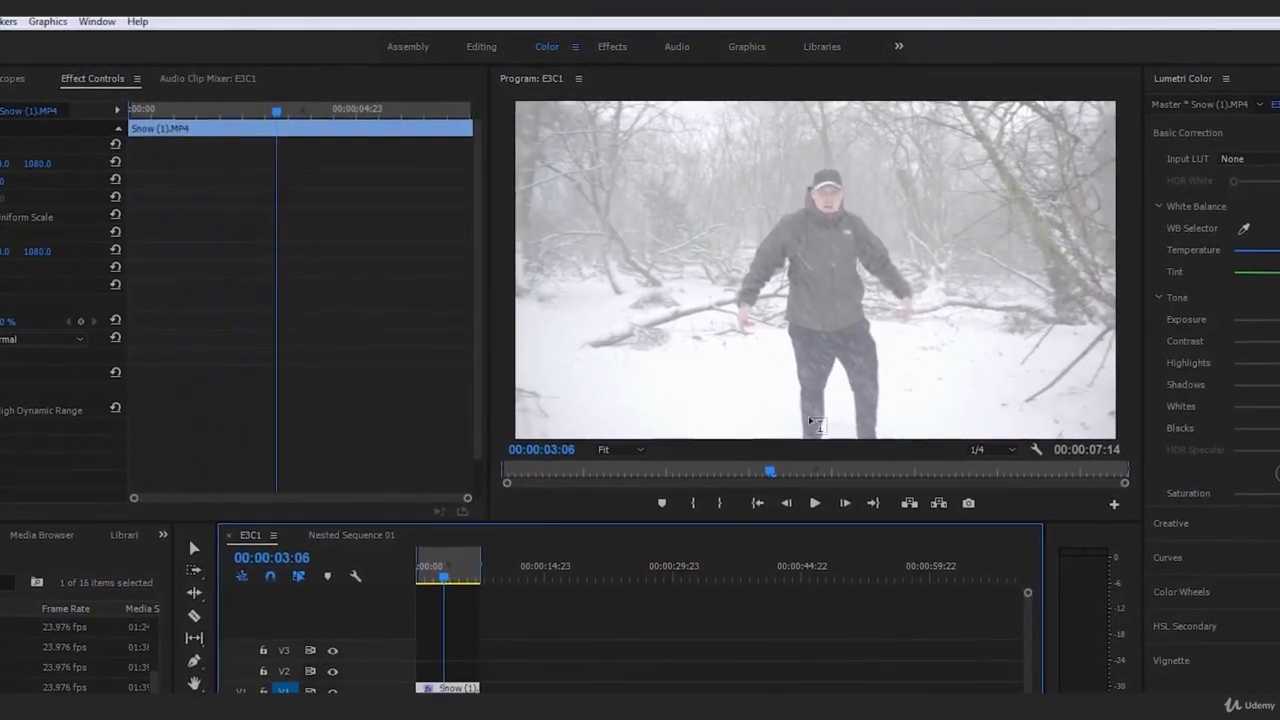
key("space")
key("space")
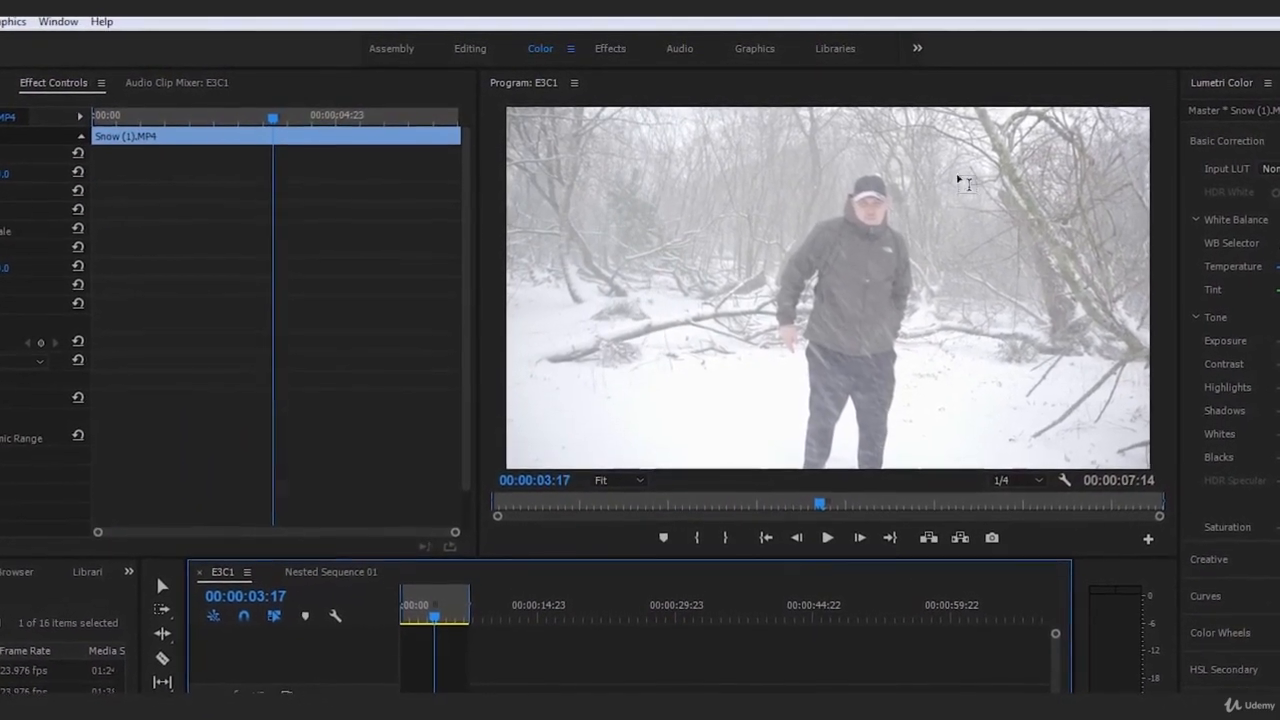
key("space")
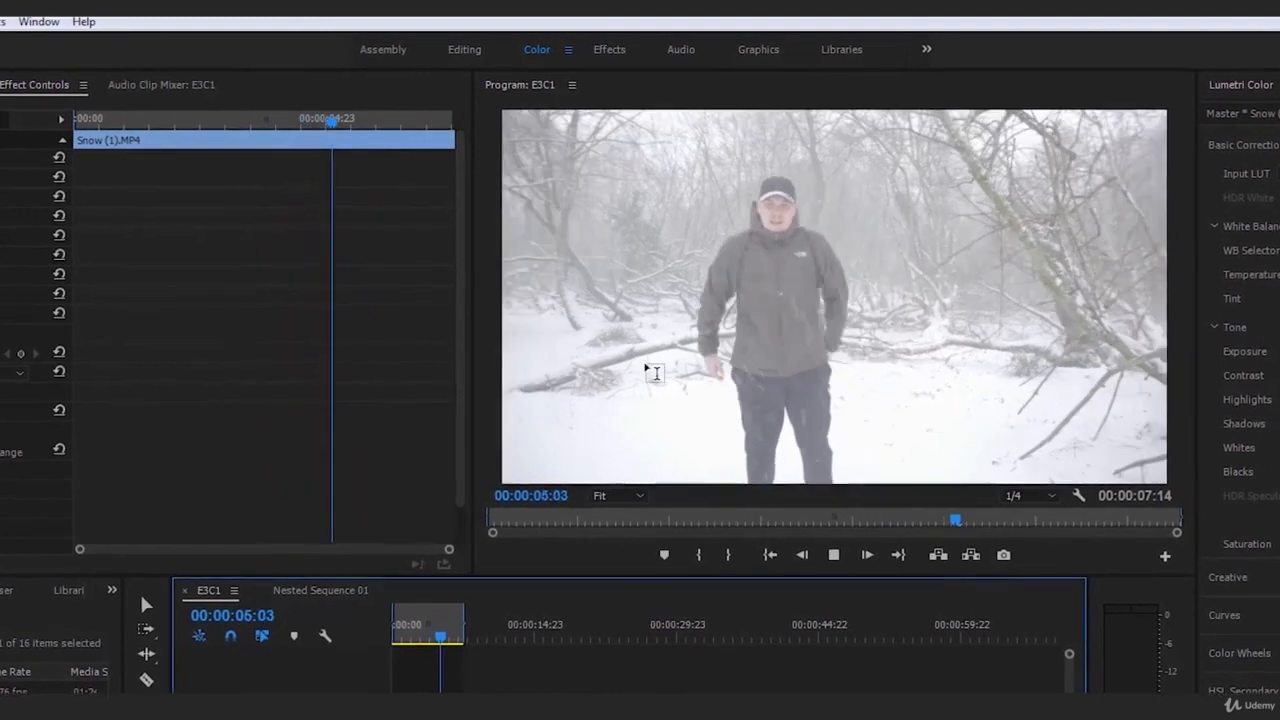
left_click_drag(427, 640, 374, 655)
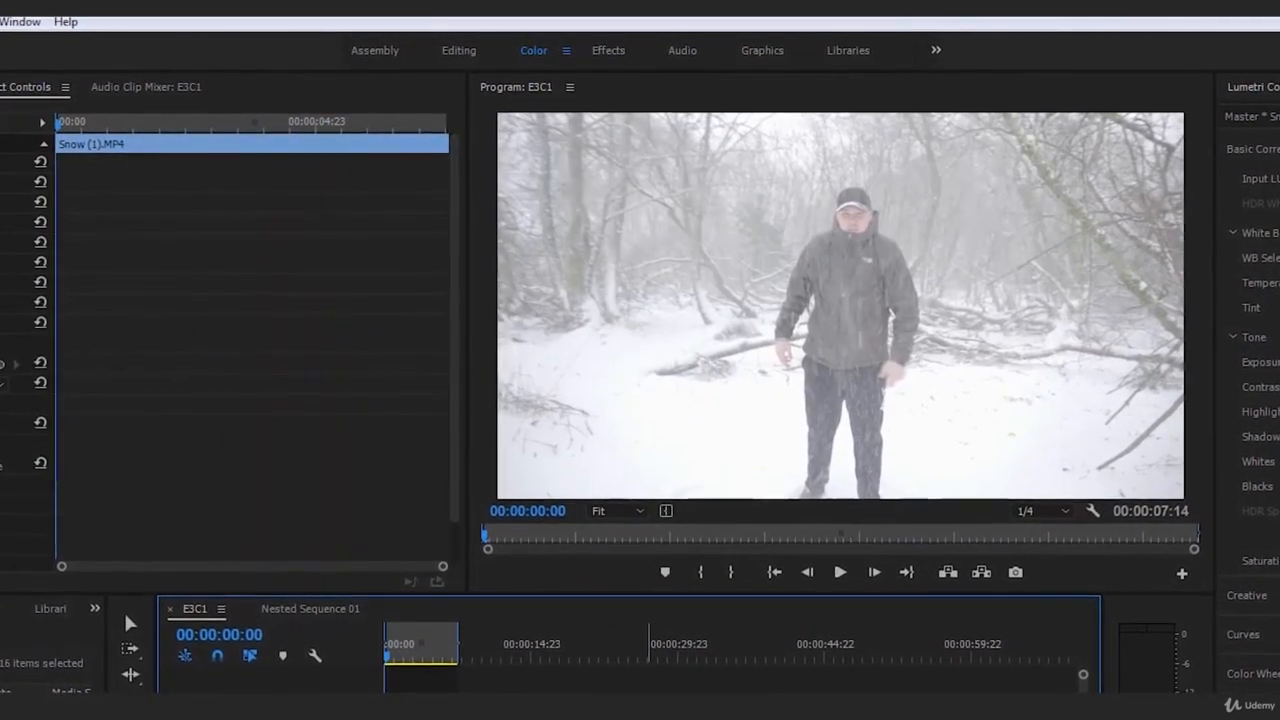
Play the ungraded snow clip from the start and stop the playhead at 00:00:01:18
left_click(700, 705)
left_click(441, 705)
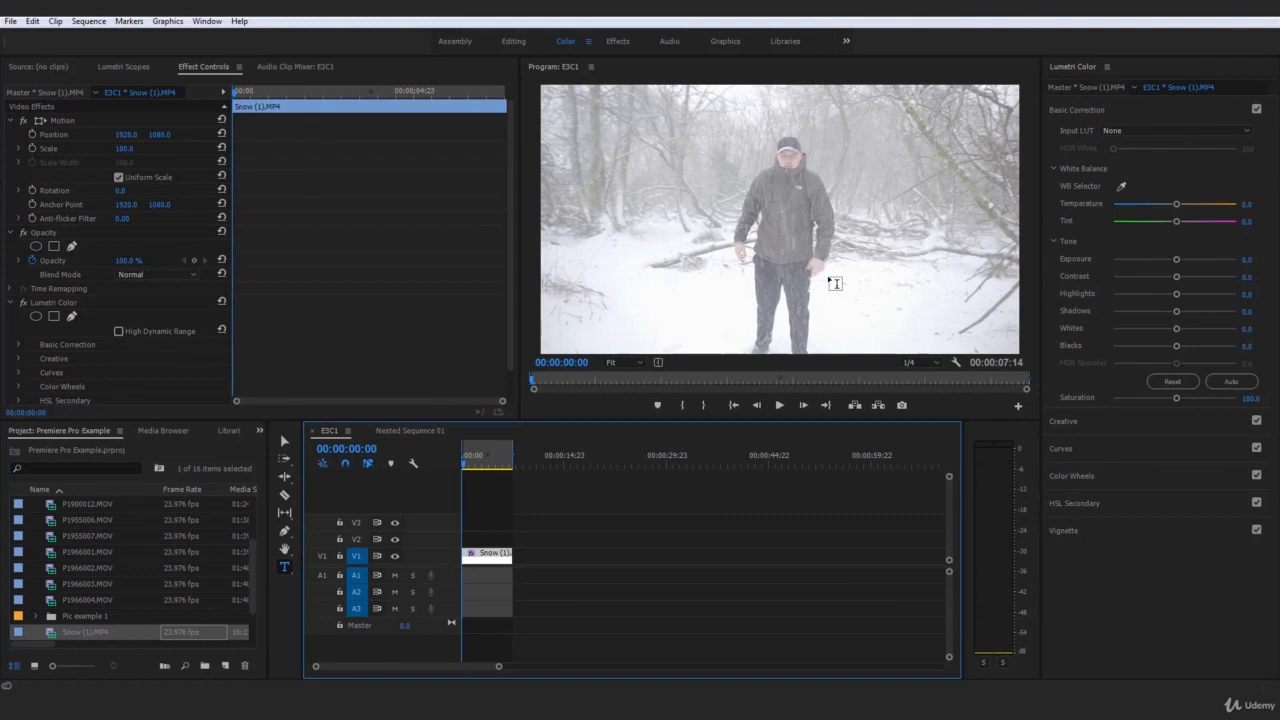
key("space")
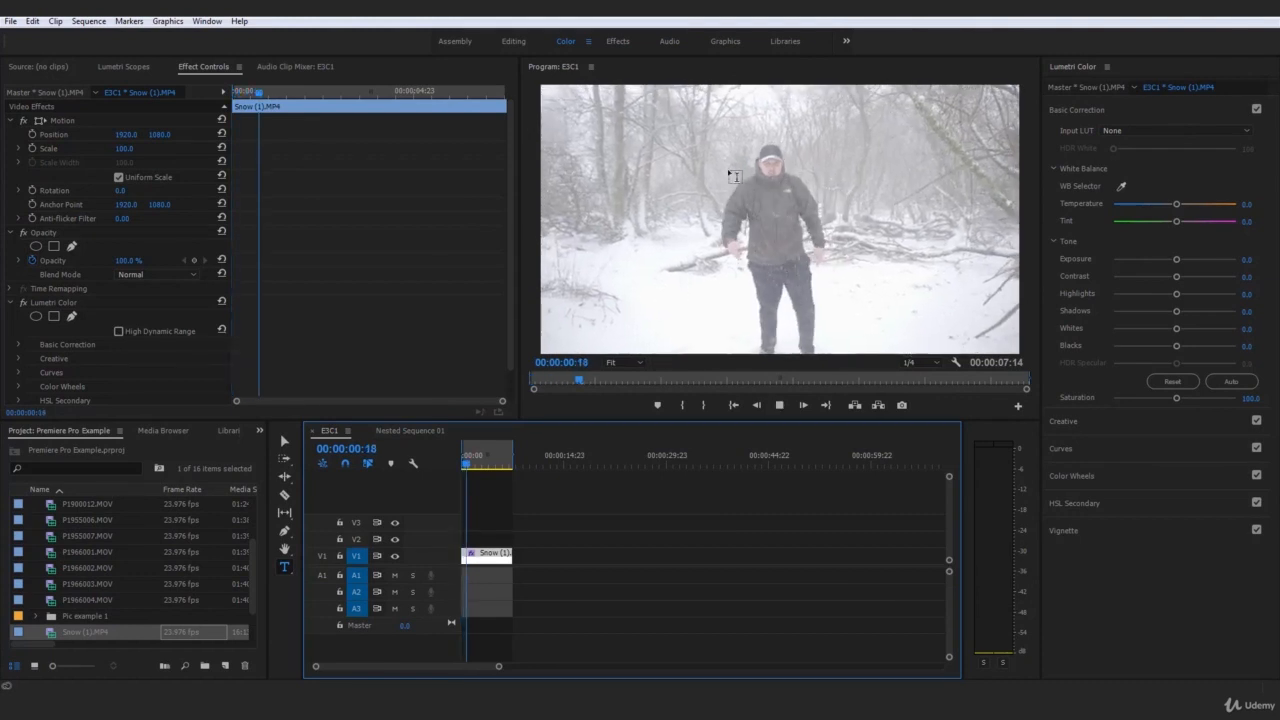
key("space")
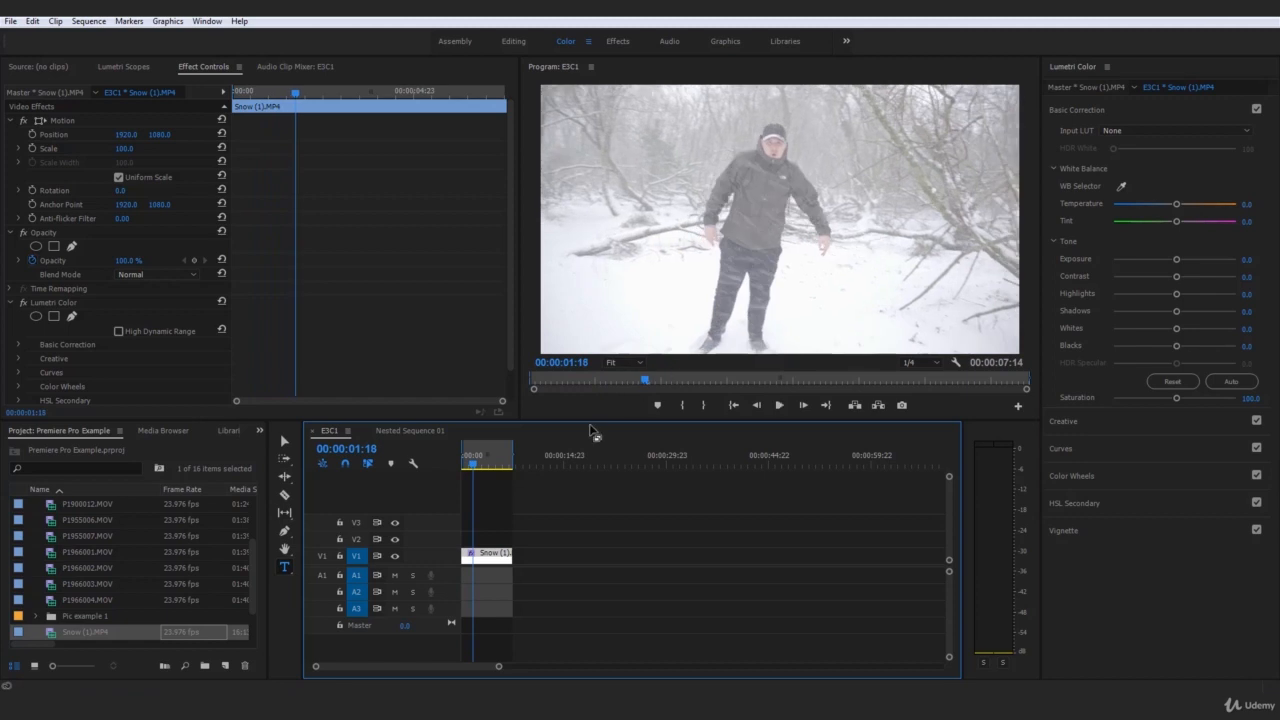
left_click_drag(476, 466, 477, 466)
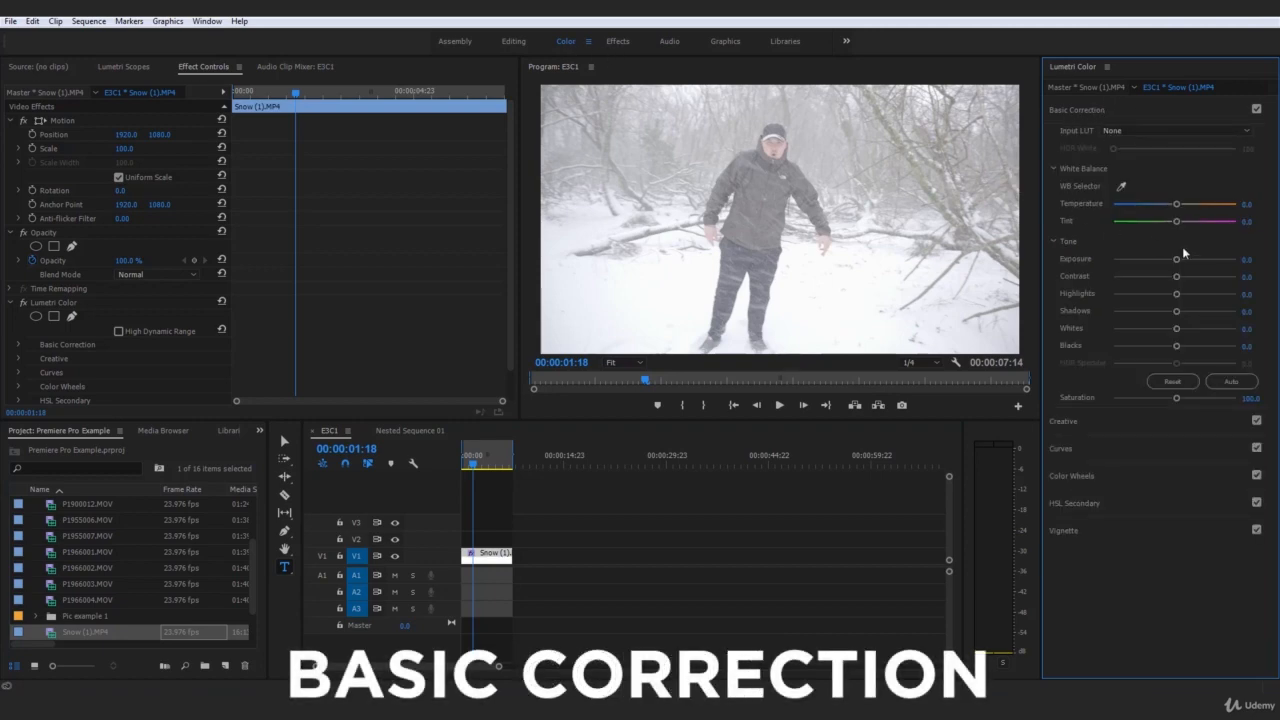
Try lowering the snow clip's Highlights to -100, bring them back close to zero, and play the clip from the start
left_click_drag(1176, 293, 1149, 294)
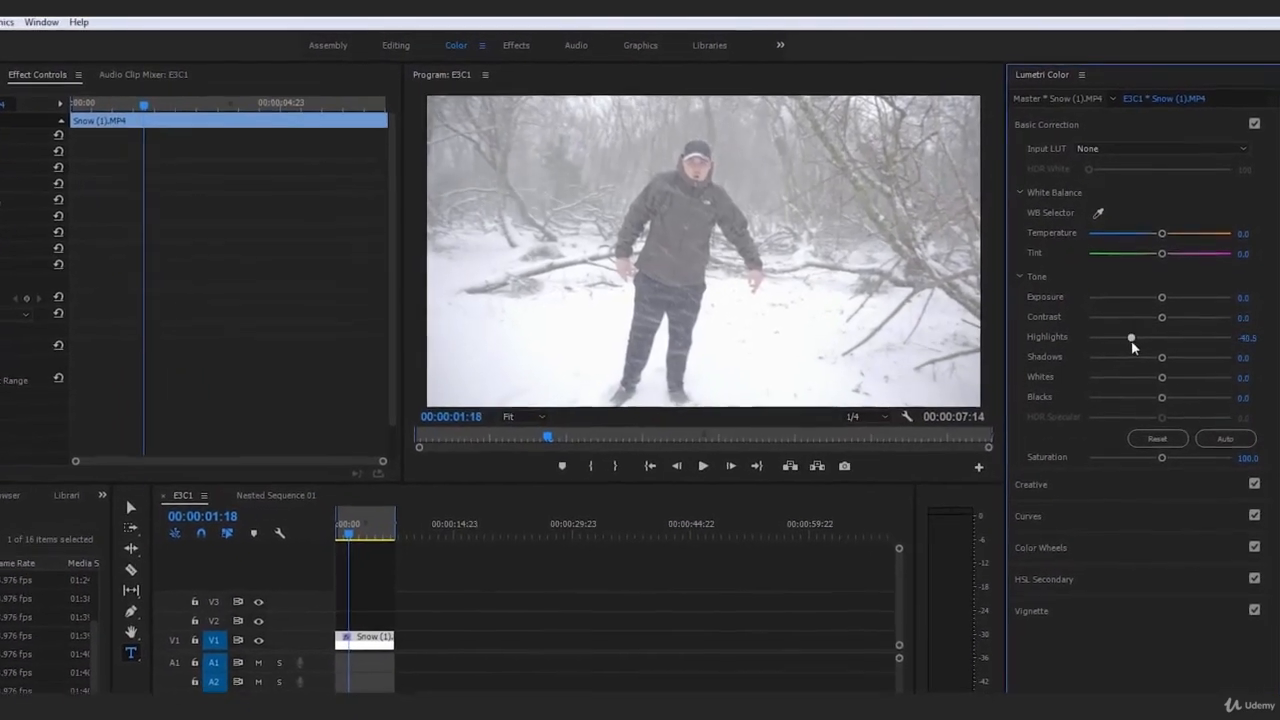
left_click_drag(1132, 341, 1090, 340)
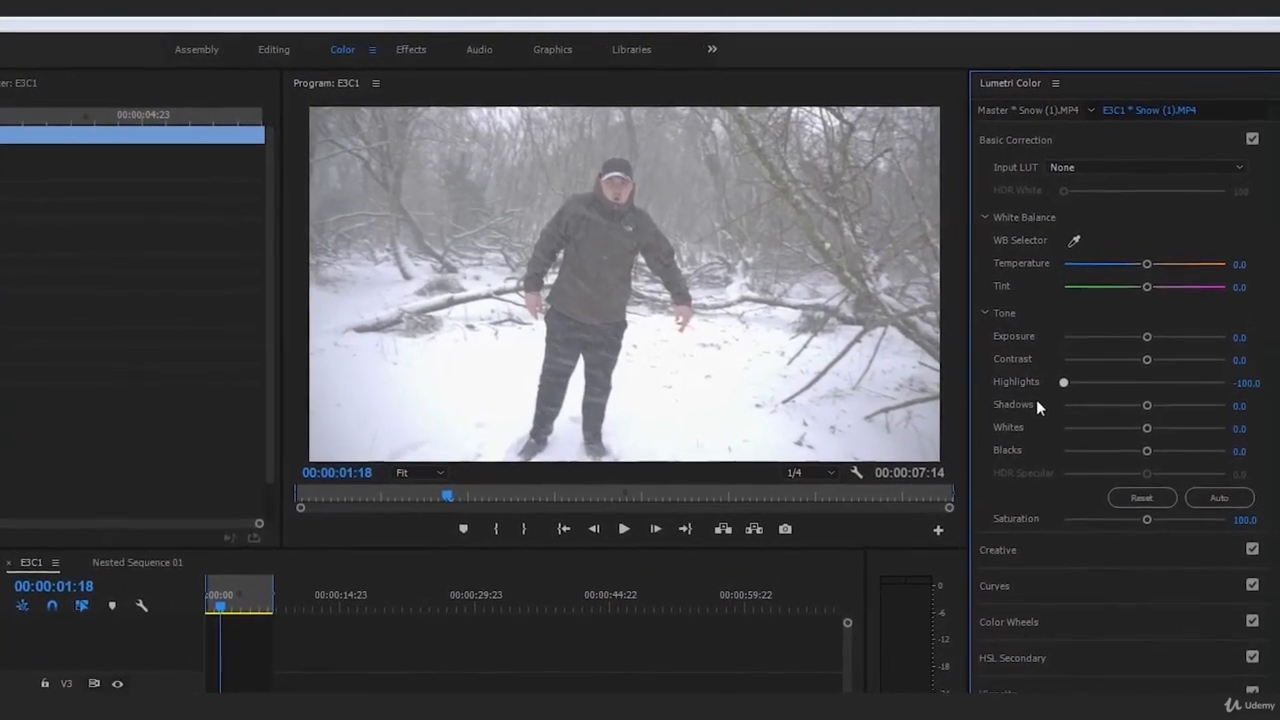
left_click(1141, 382)
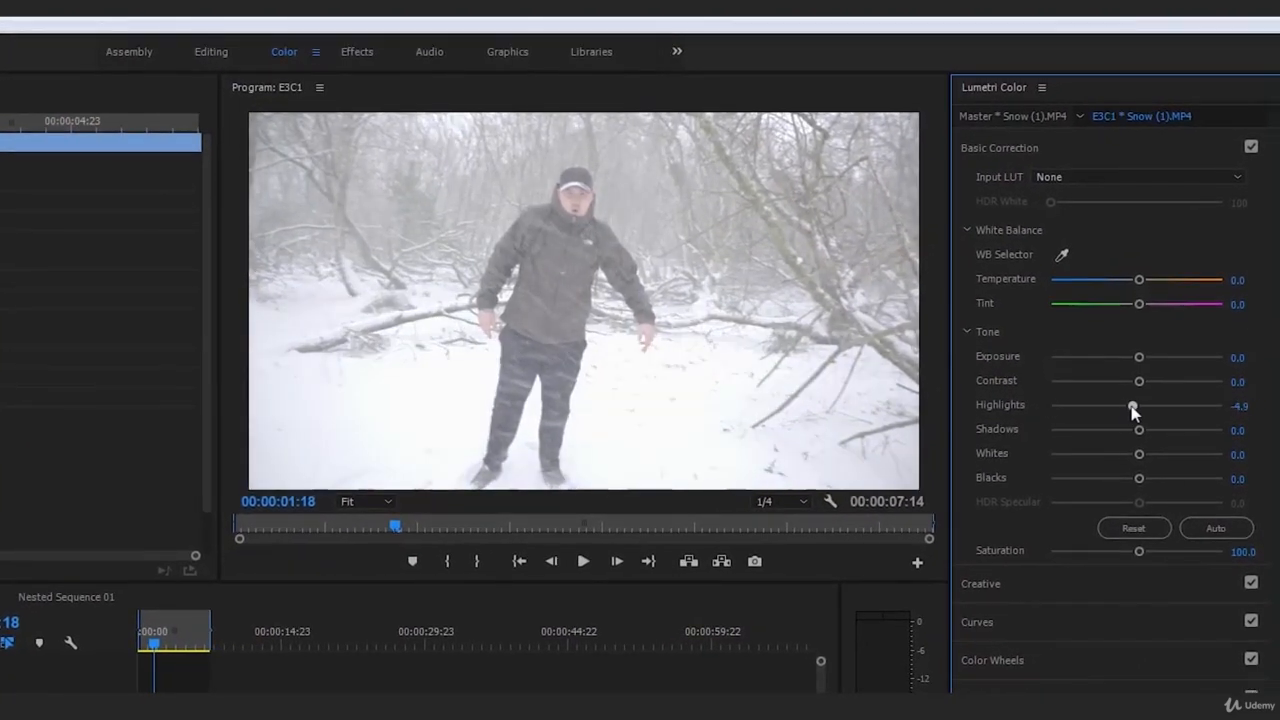
left_click(147, 655)
key("space")
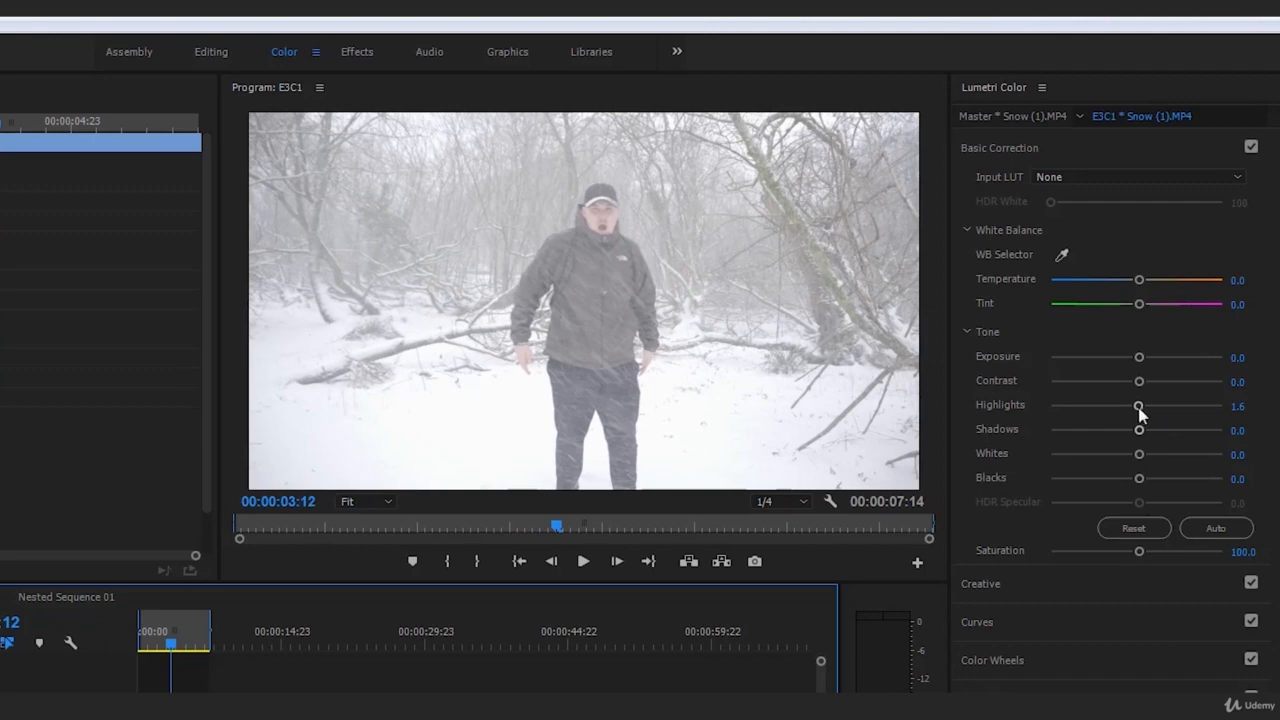
Try Highlights at -100 in Basic Correction and play the snow clip from the start to judge the look
left_click_drag(1139, 409, 1050, 429)
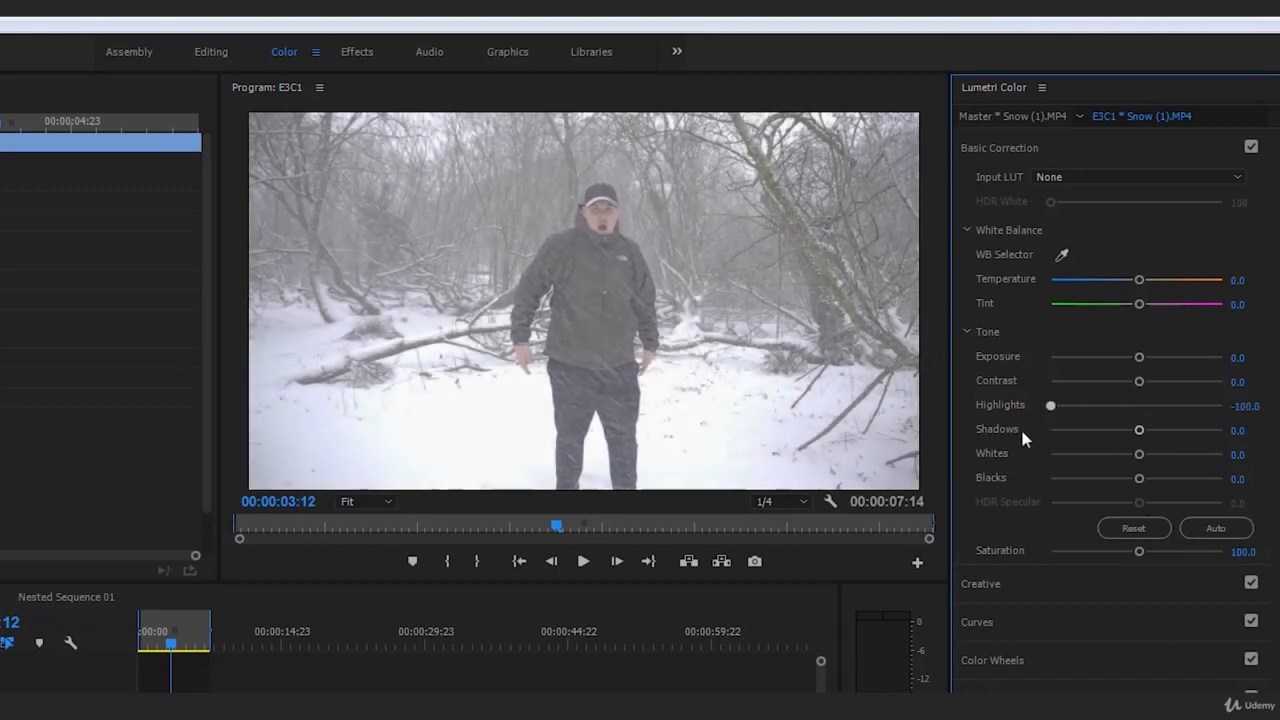
left_click(147, 650)
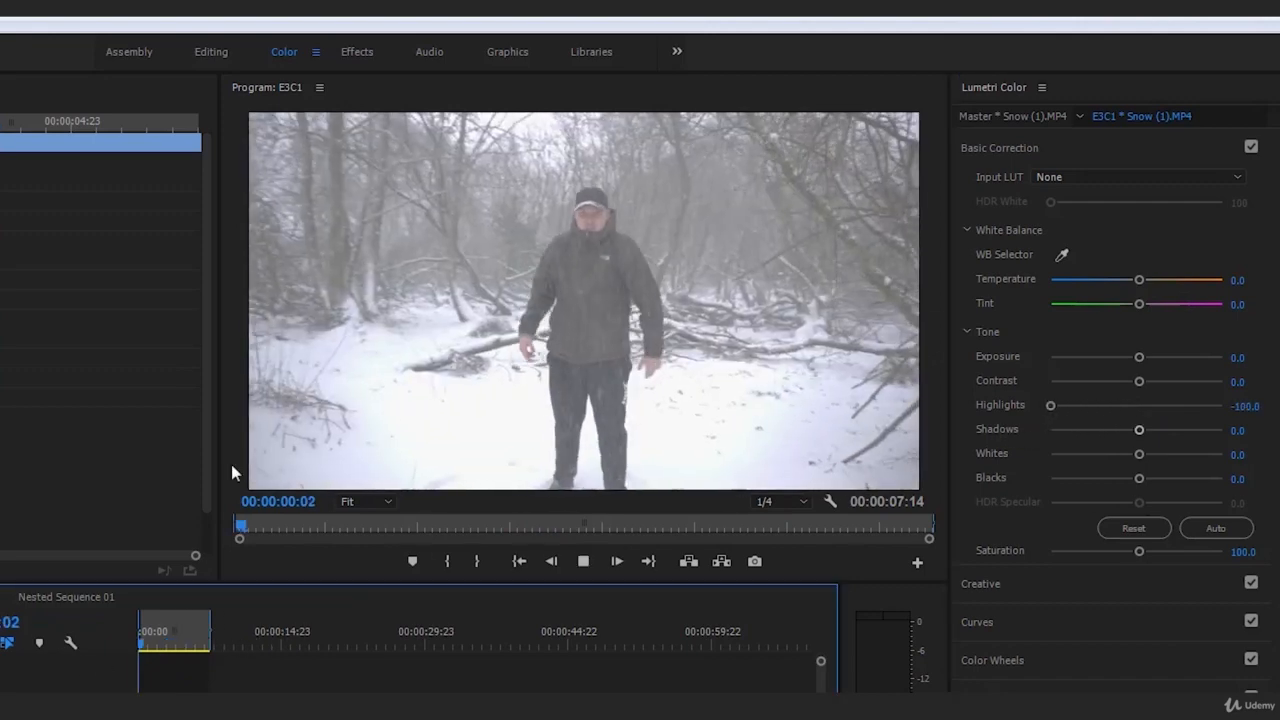
key("space")
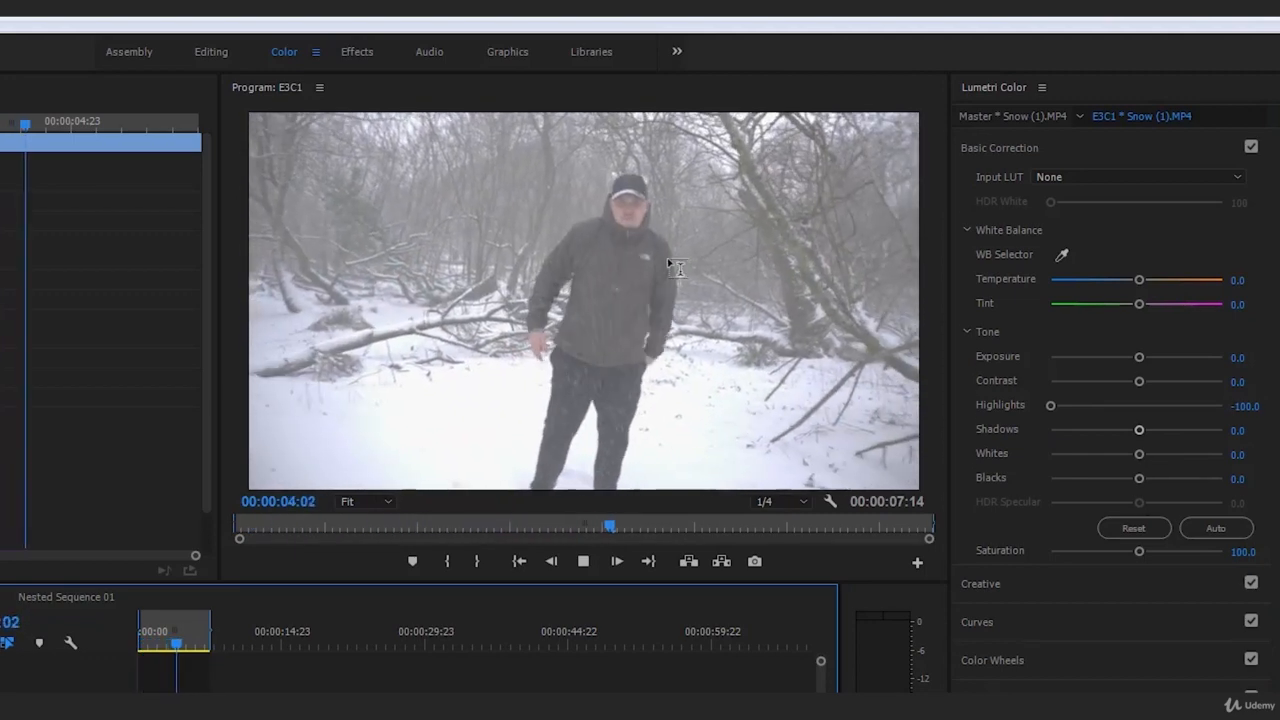
key("space")
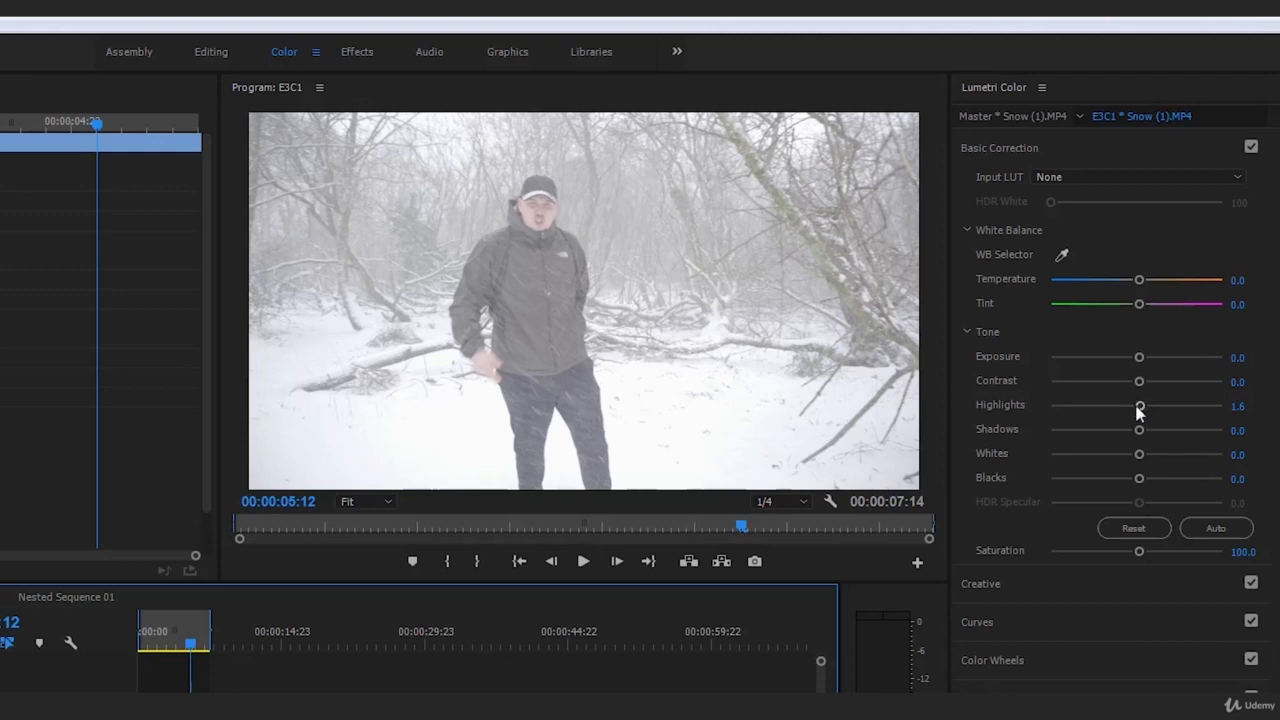
Set the snow clip's Highlights to -100, checking the look in playback and comparing it with a Highlights value of 9.2
left_click_drag(1125, 413, 1055, 414)
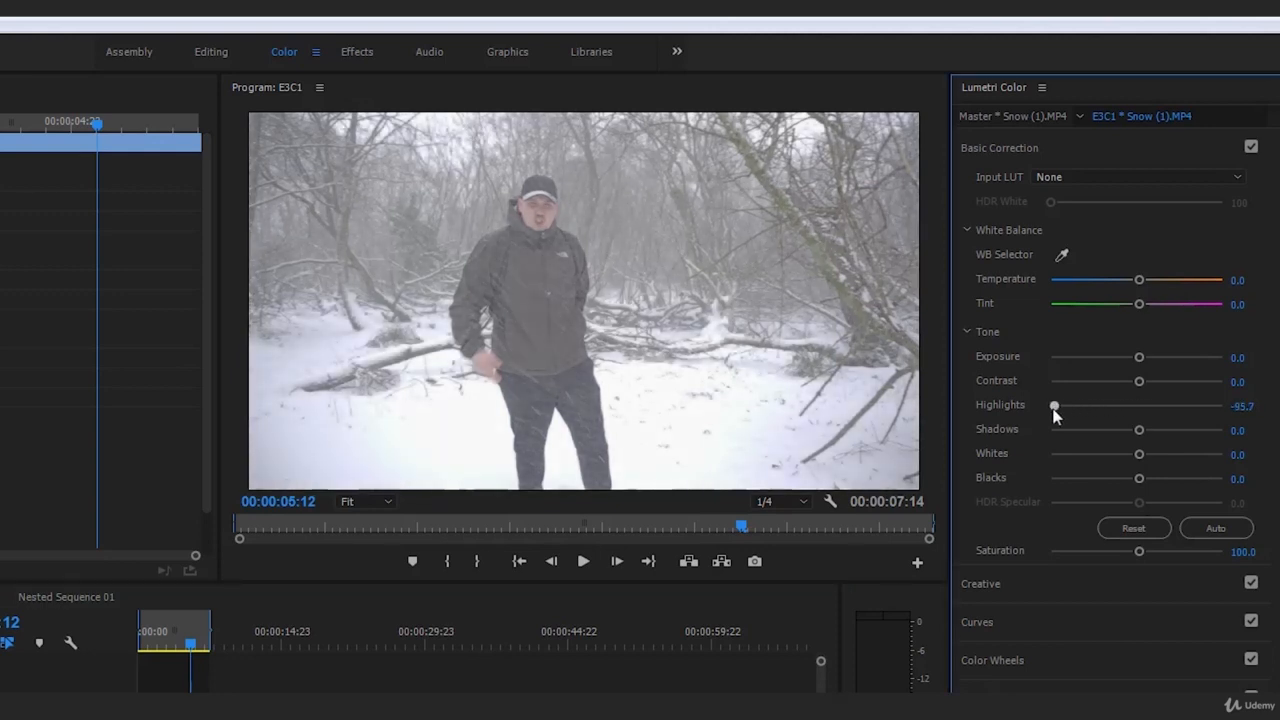
left_click_drag(198, 653, 82, 647)
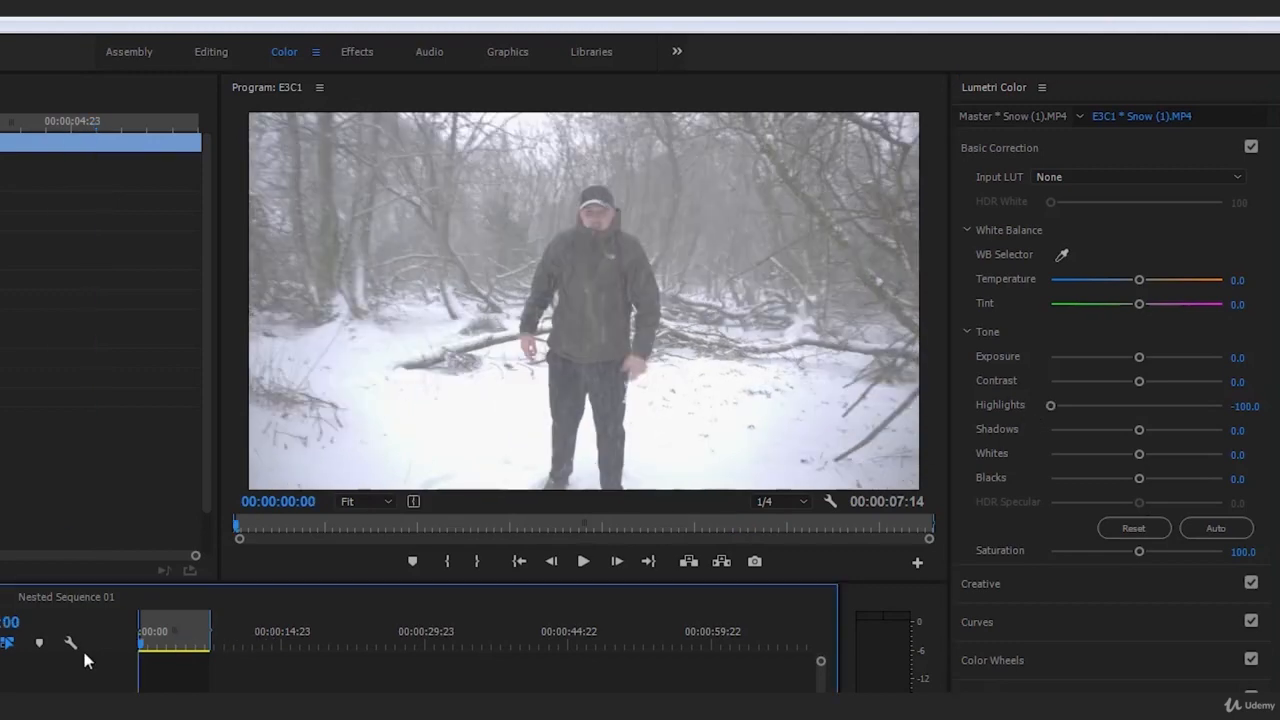
key("space")
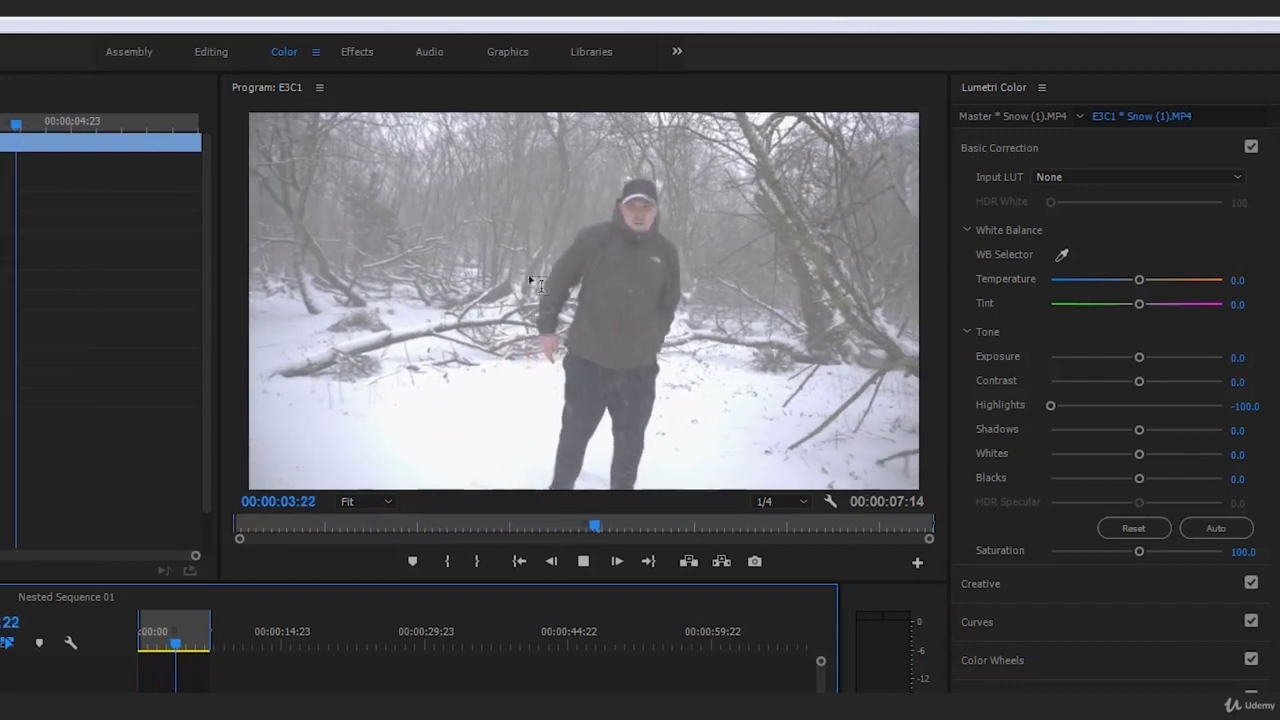
key("space")
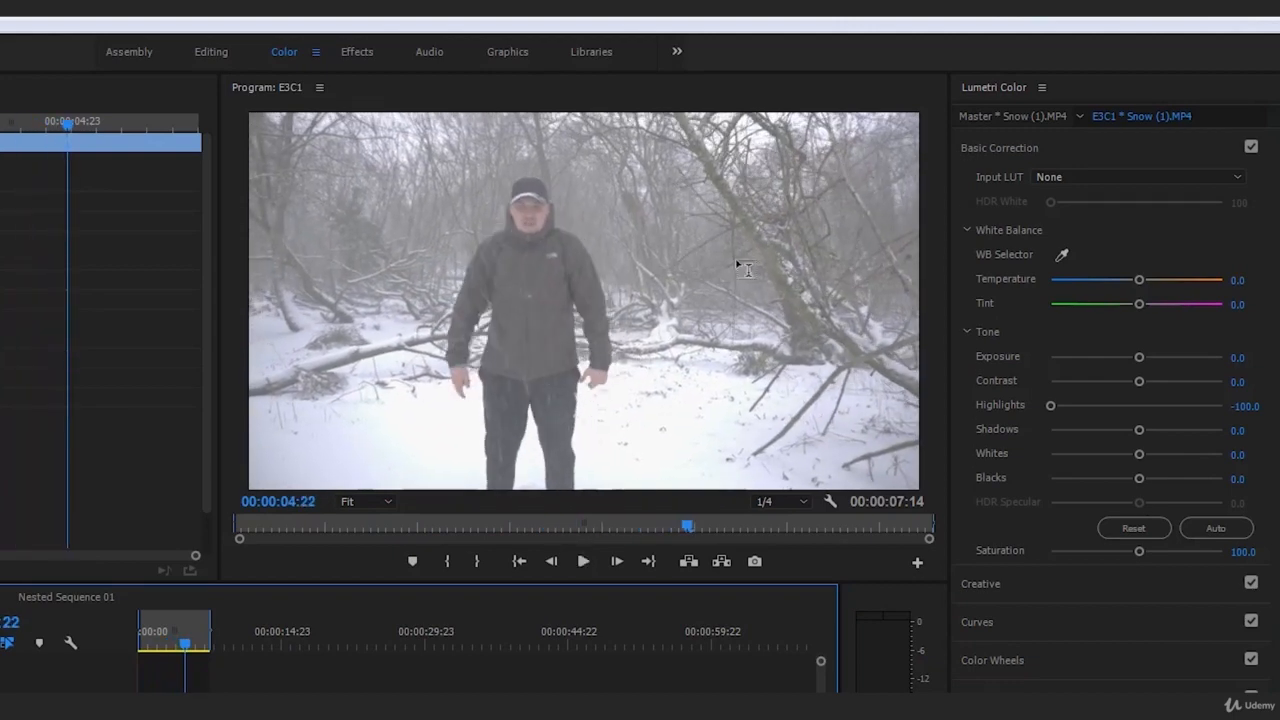
left_click_drag(1065, 410, 1142, 411)
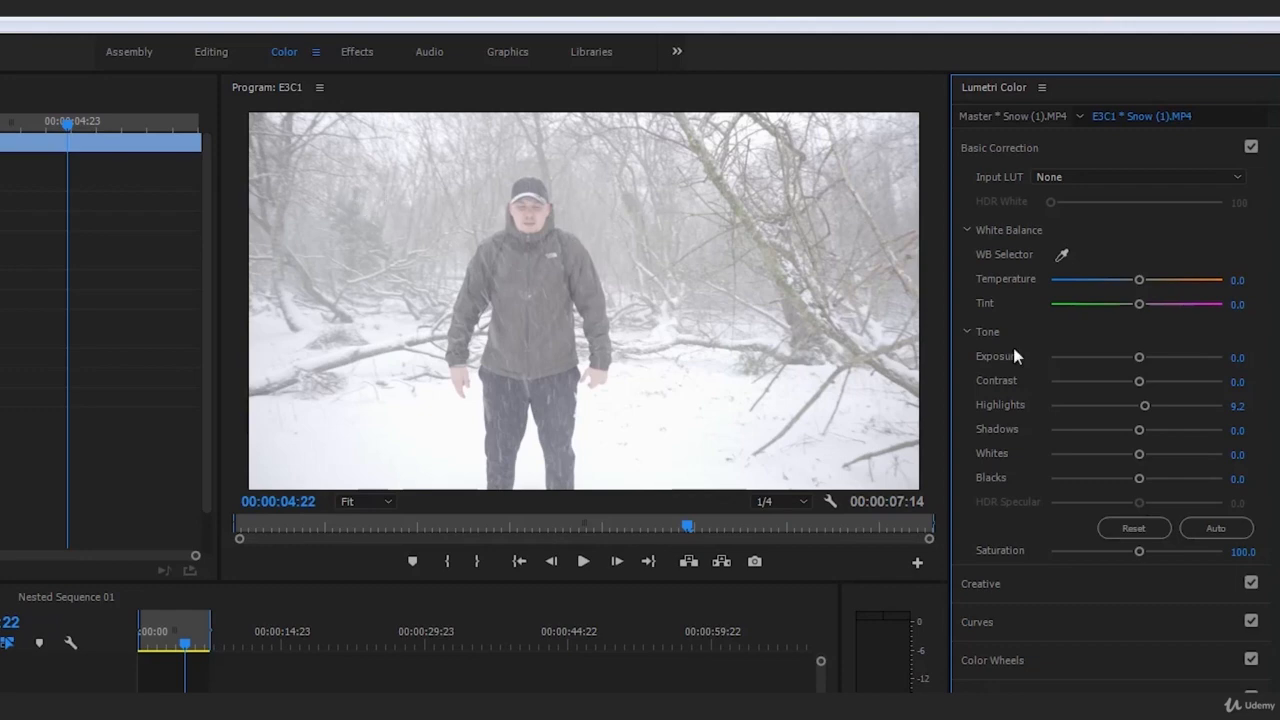
left_click_drag(1146, 405, 947, 411)
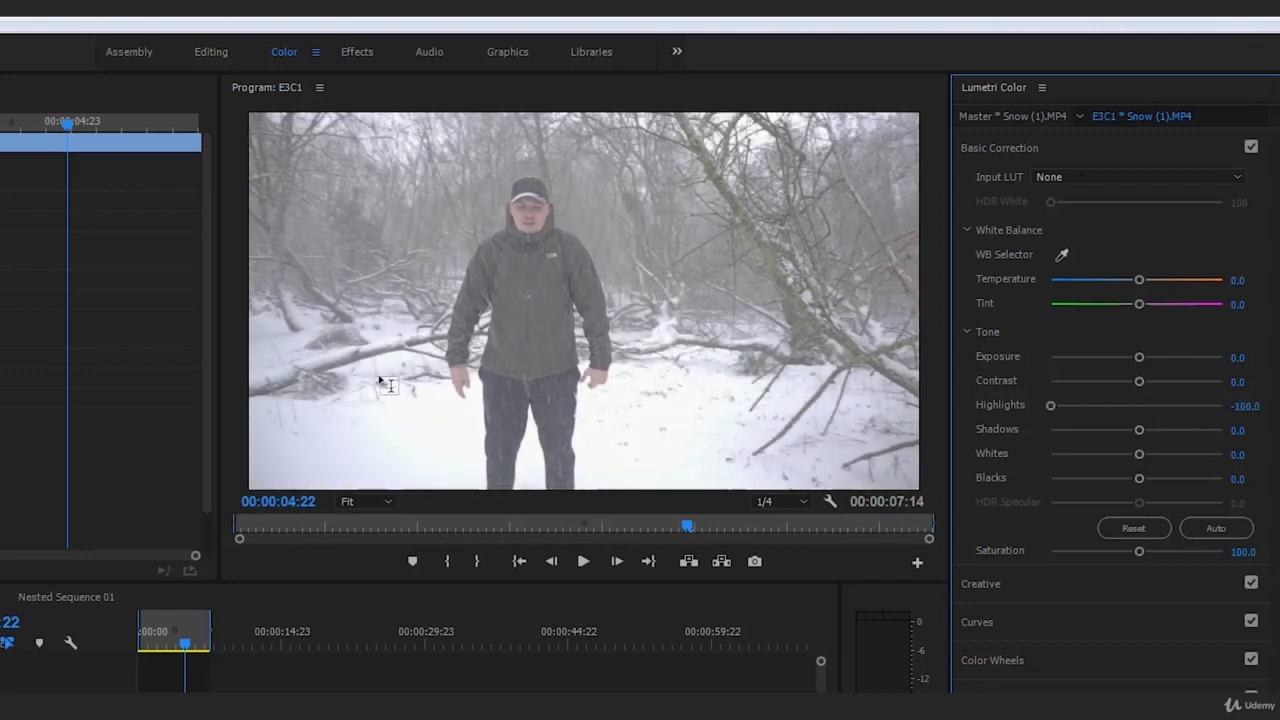
Play the snow clip from the start and set its Contrast to 90.3, comparing it with a Contrast of 50.3
left_click_drag(182, 652, 100, 657)
key("space")
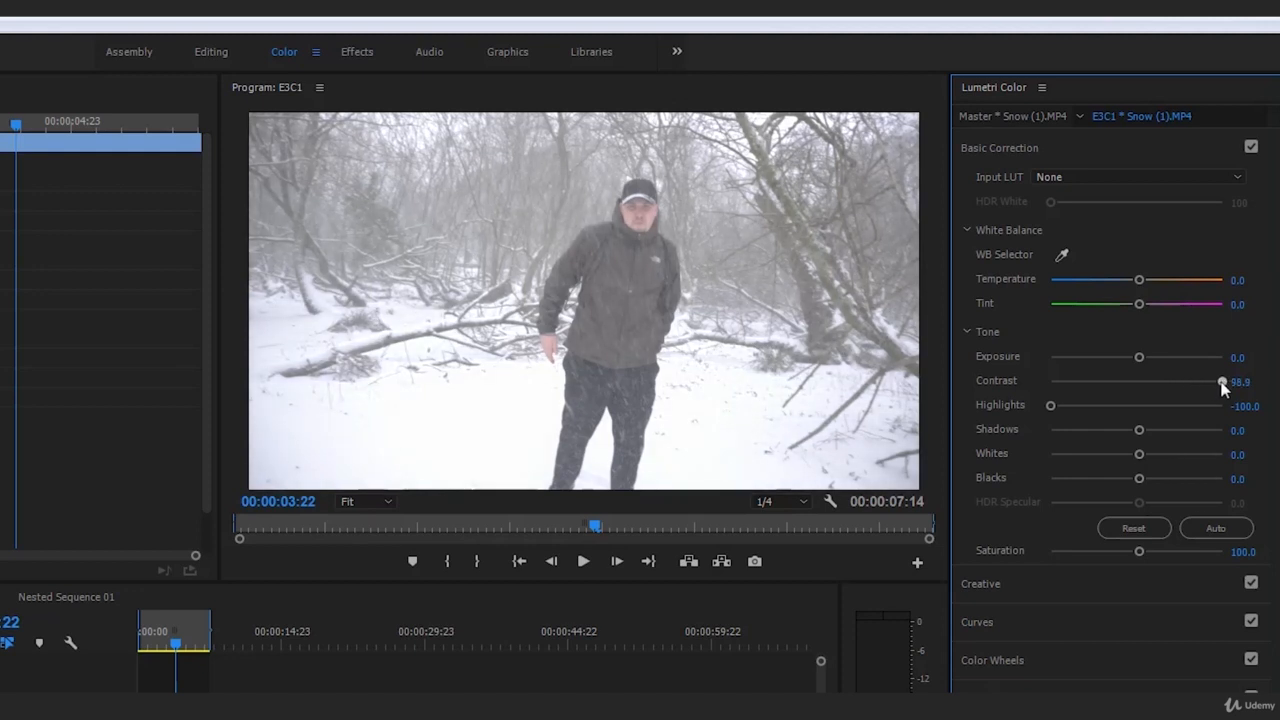
left_click_drag(1223, 386, 1181, 391)
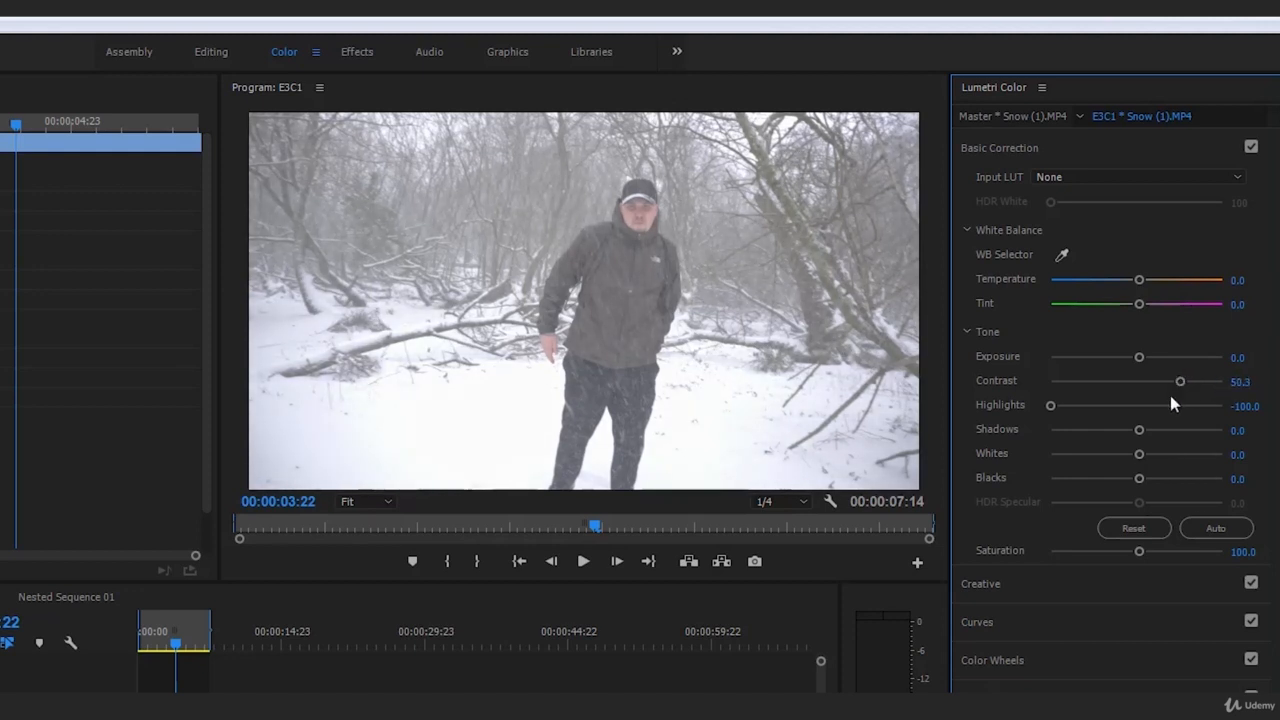
left_click_drag(181, 628, 138, 632)
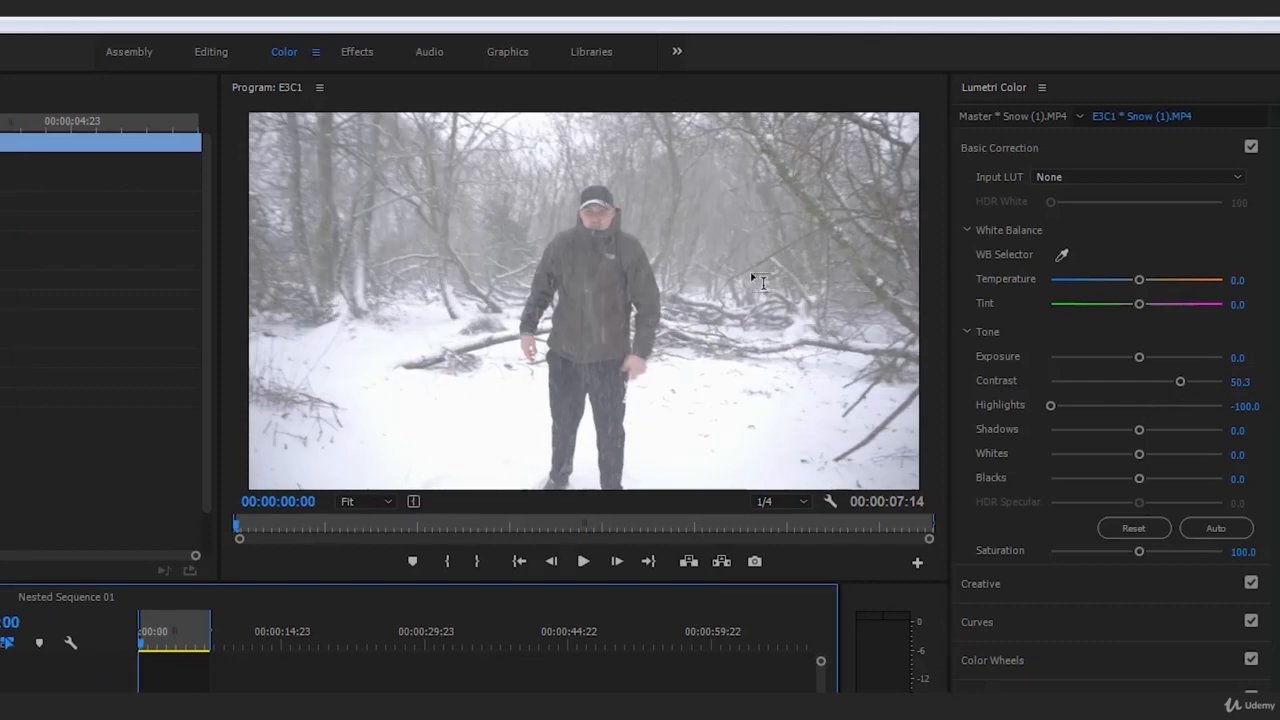
left_click_drag(1177, 388, 1212, 400)
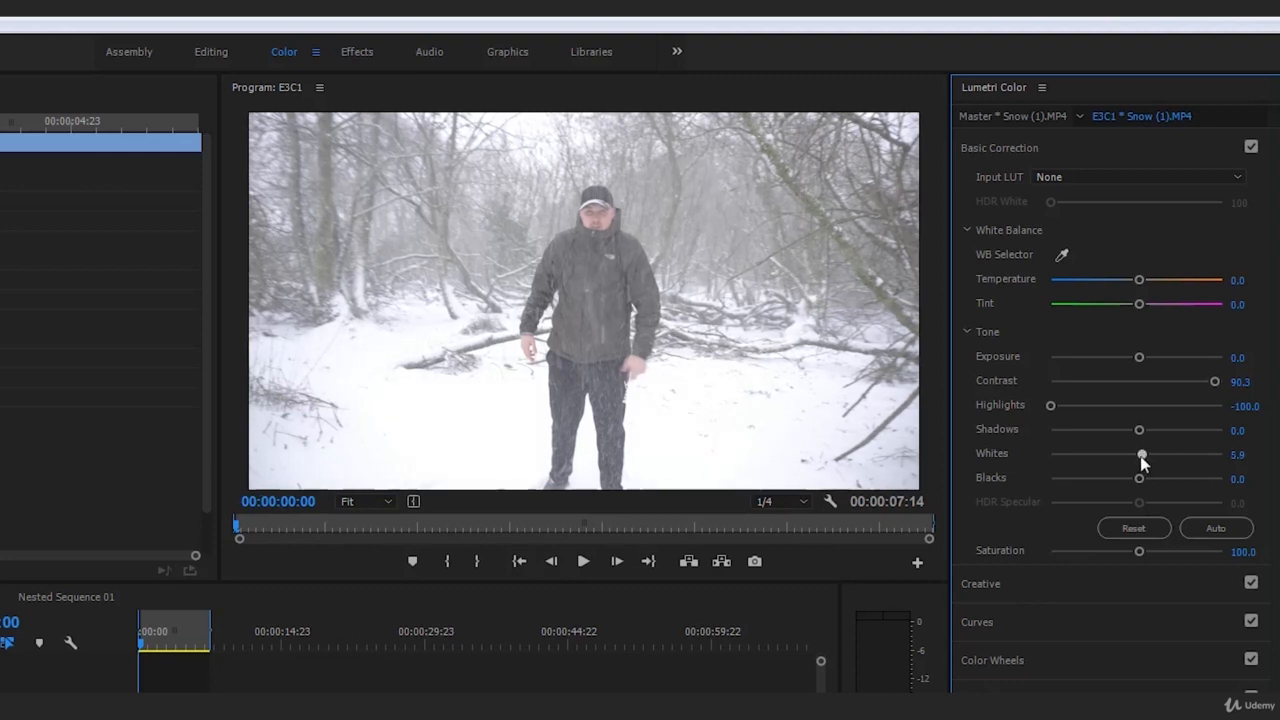
Set the snow clip's Whites to -18.9 and Blacks to -24.3, checking the tone adjustments in playback
left_click_drag(1139, 458, 1114, 493)
left_click_drag(1031, 499, 1110, 485)
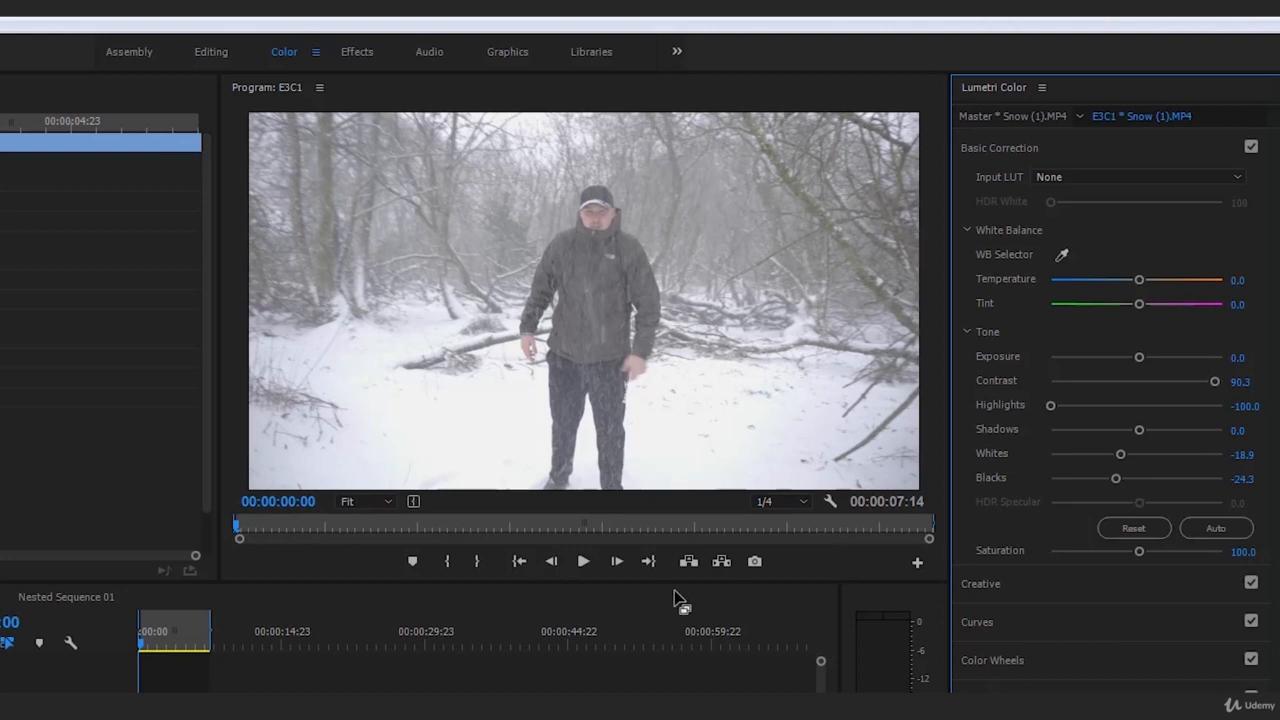
left_click(351, 641)
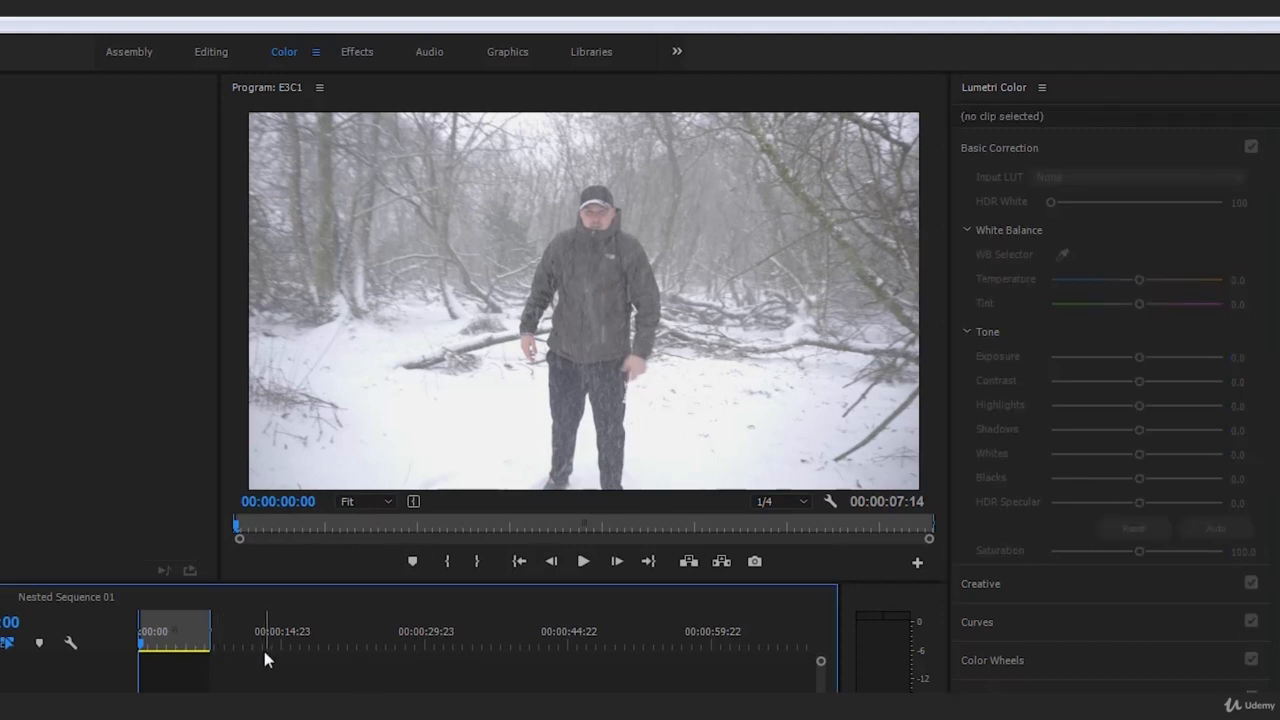
key("space")
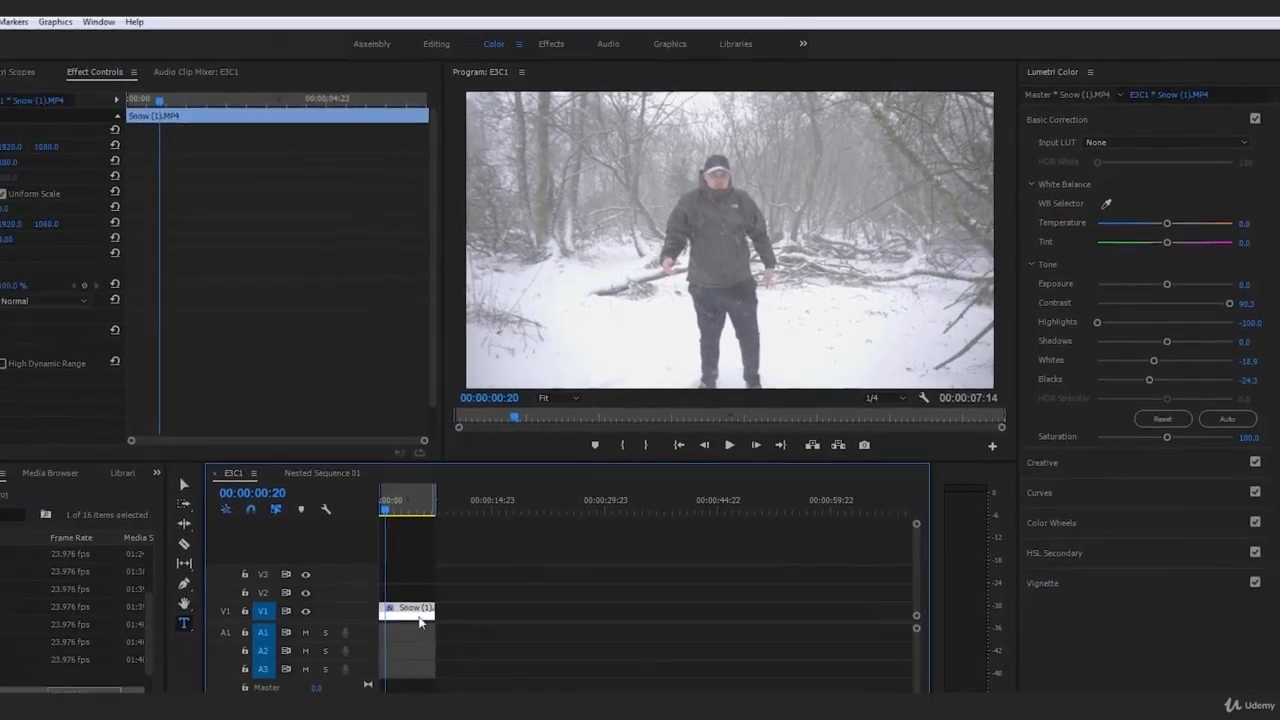
Compare the snow clip with Basic Correction disabled and enabled at 00:00:00:20
left_click(1080, 122)
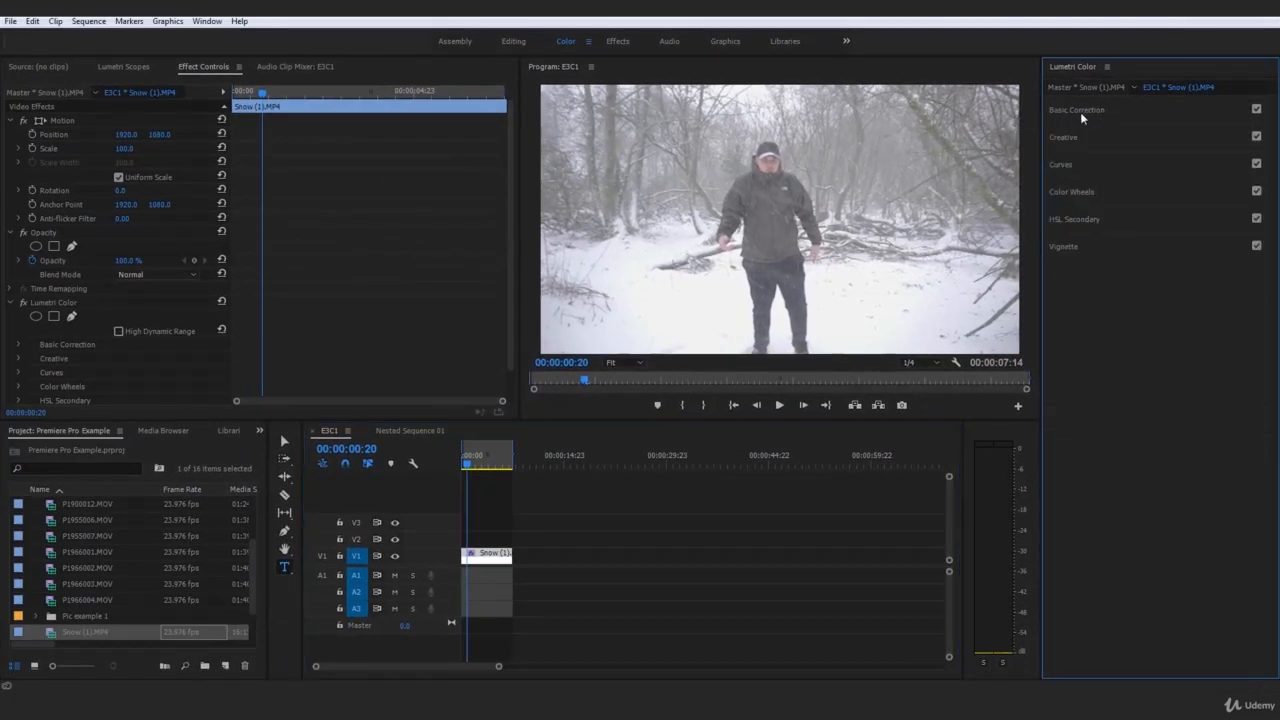
left_click(1085, 111)
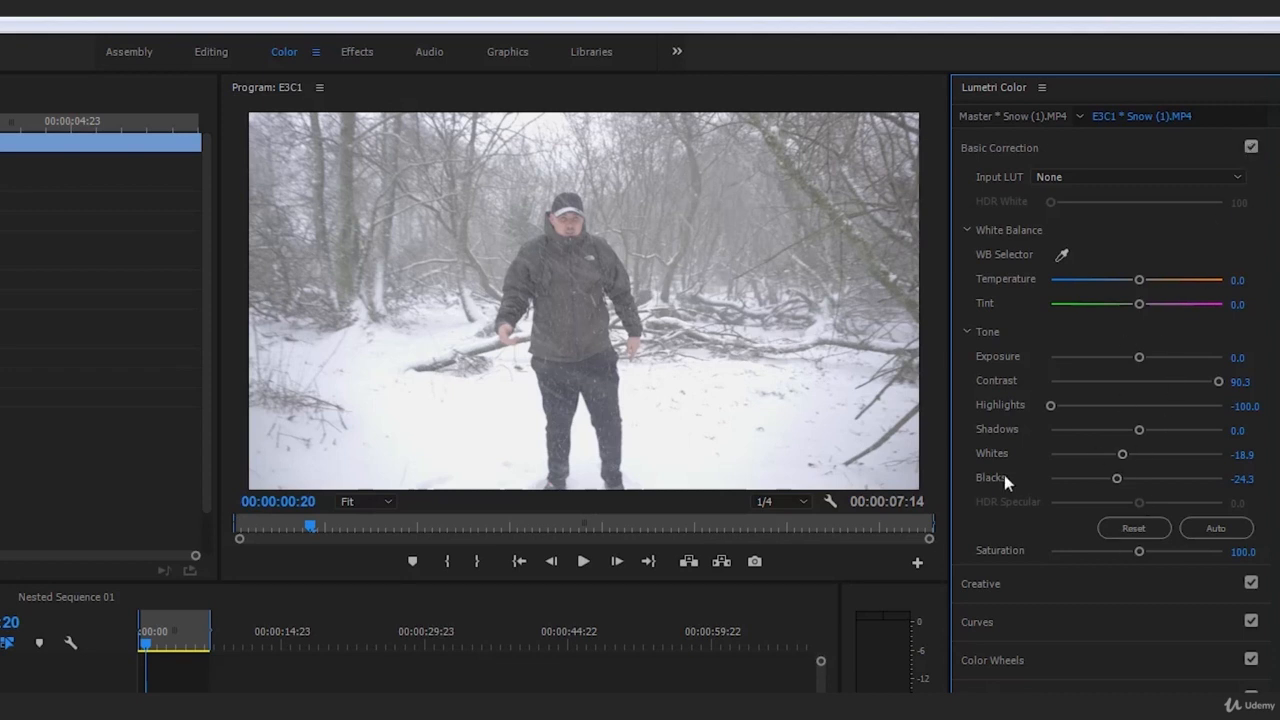
left_click(1251, 147)
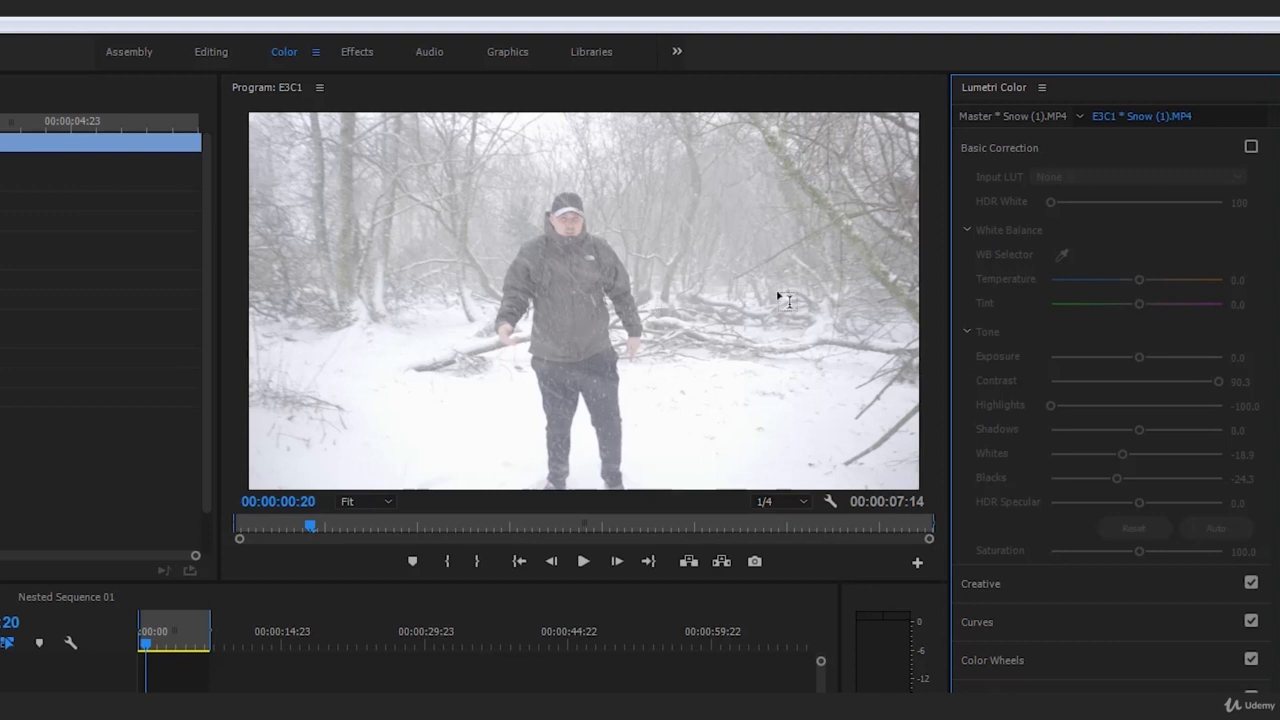
left_click(1251, 147)
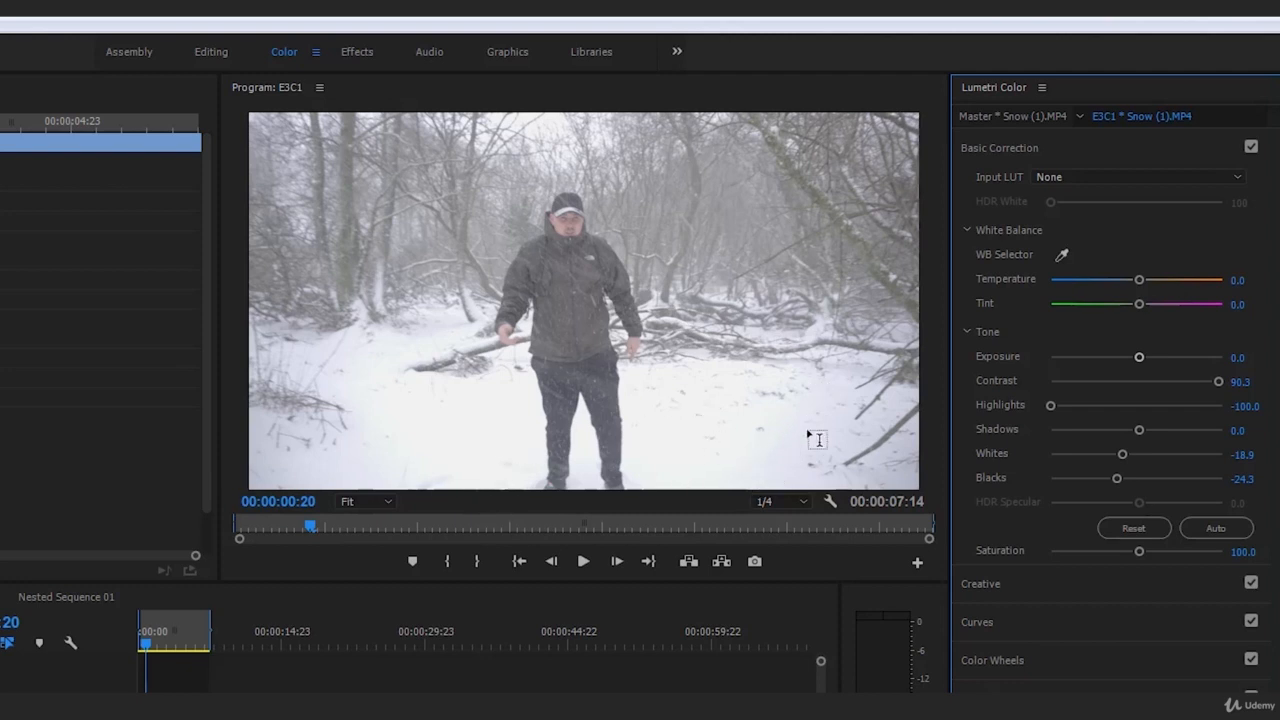
Shape the white RGB curve into an S with two points, lowering the shadows and raising the highlights
left_click(1047, 620)
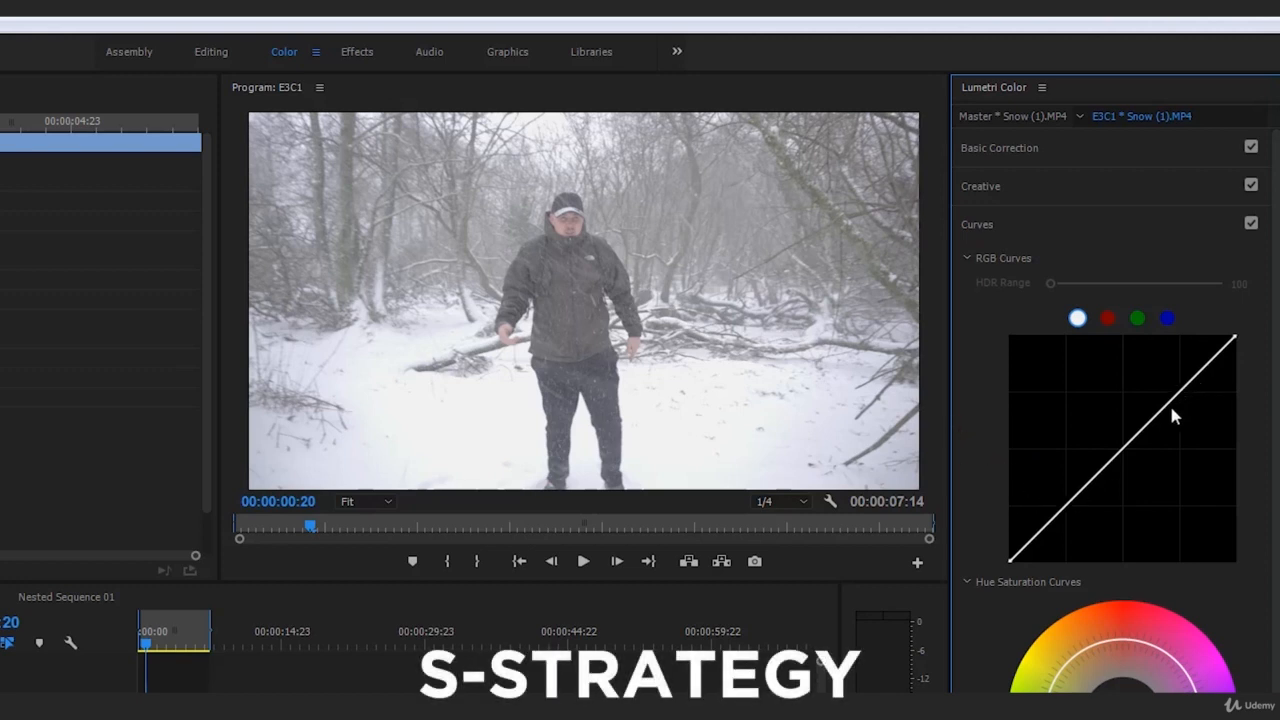
left_click(1062, 505)
left_click(1062, 505, "ctrl")
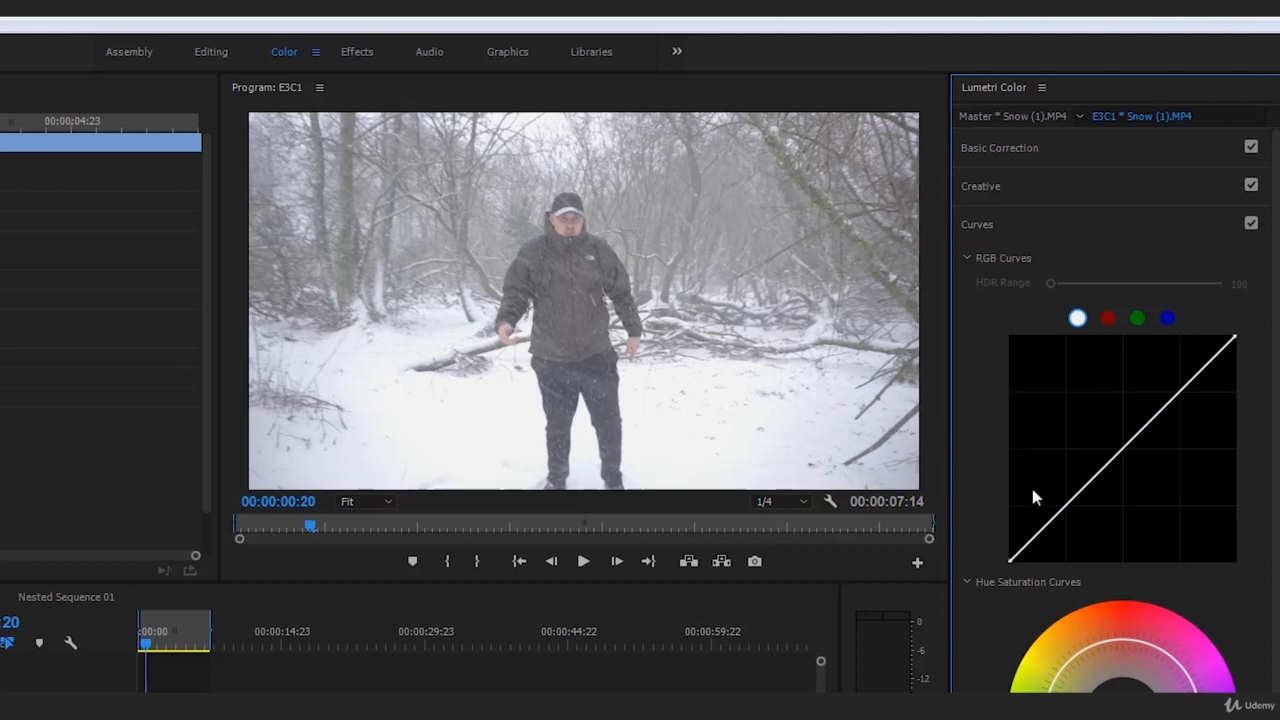
left_click_drag(1064, 507, 1080, 530)
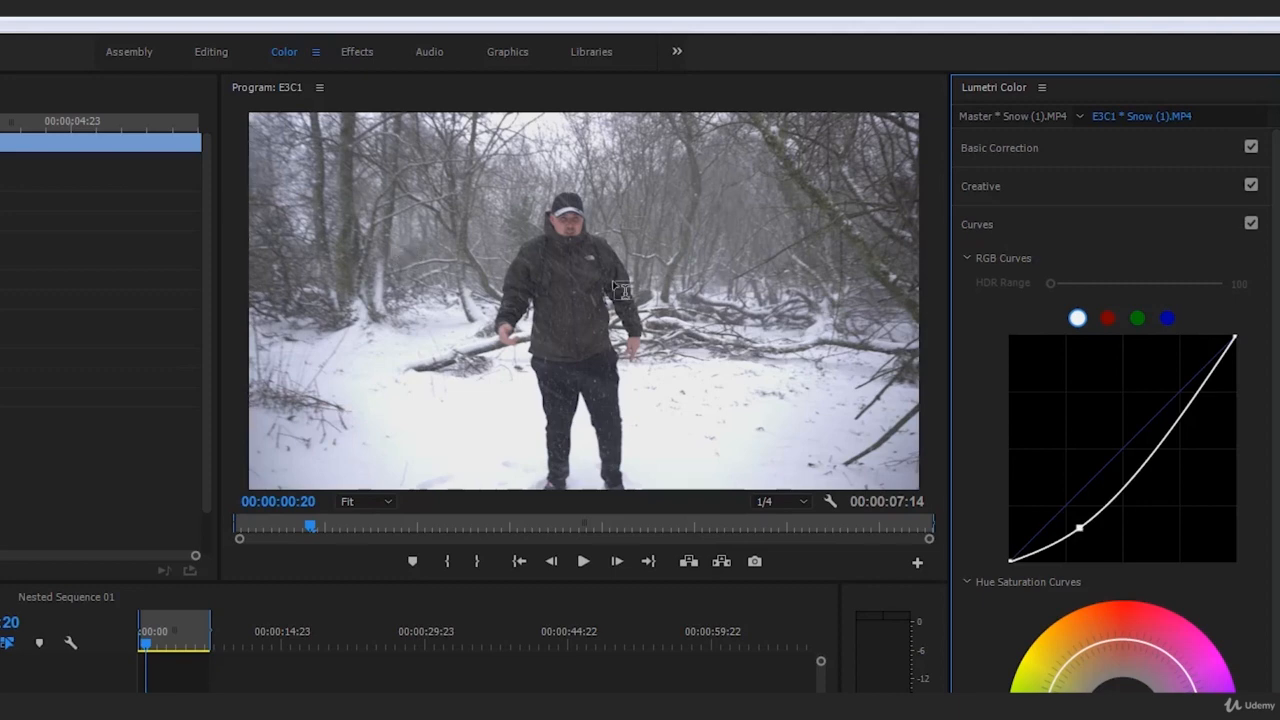
left_click_drag(1186, 429, 1162, 393)
left_click_drag(1078, 530, 1090, 534)
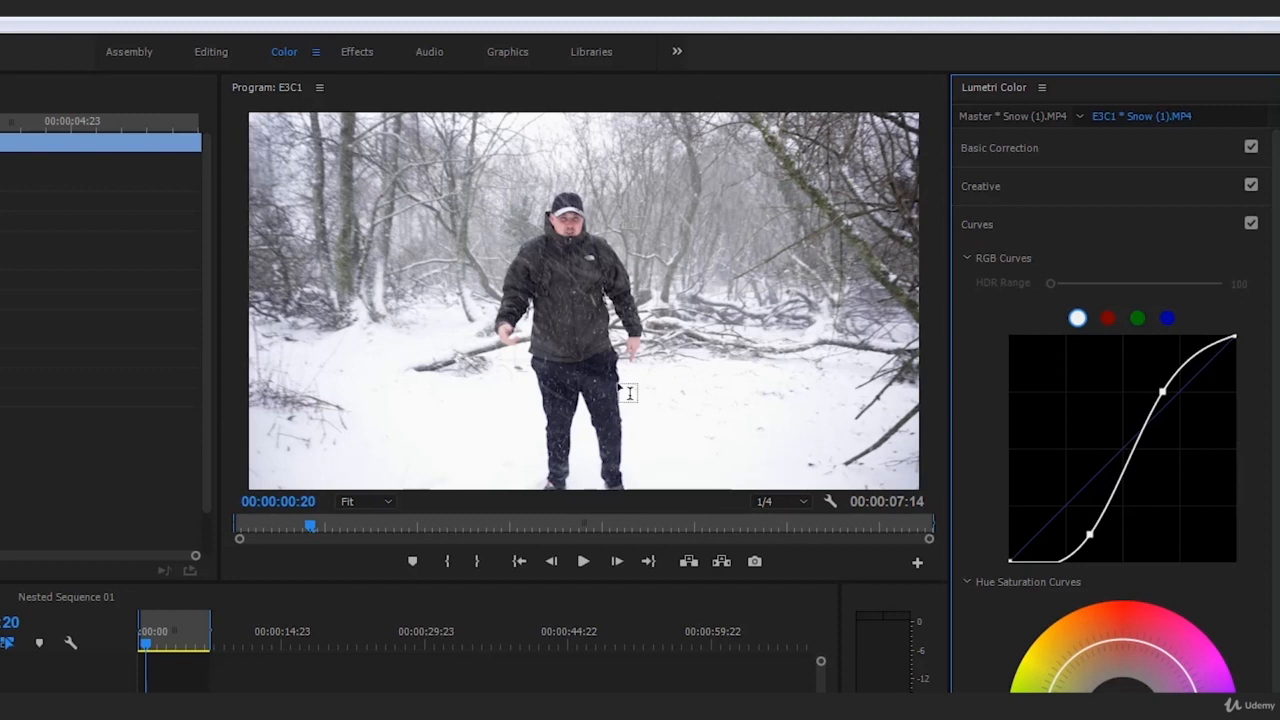
Compare the snow clip with and without Curves and Basic Correction, leaving both sections enabled
left_click(1251, 223)
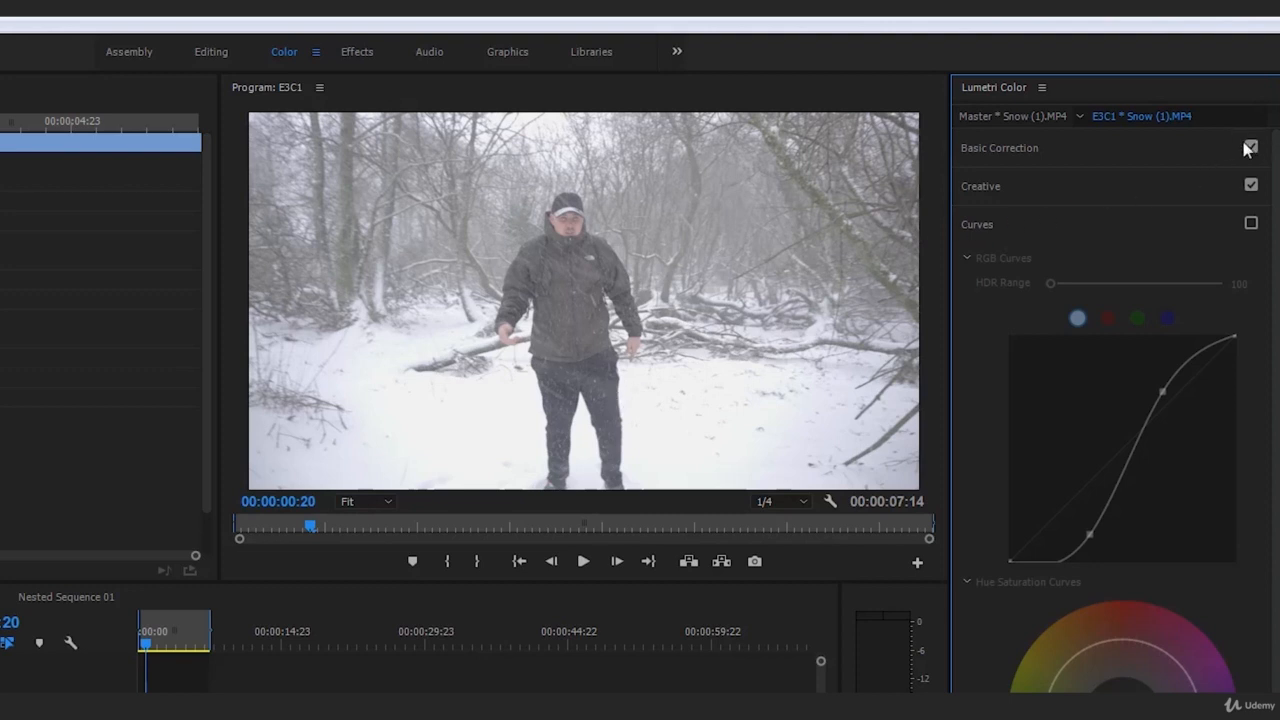
left_click(1251, 224)
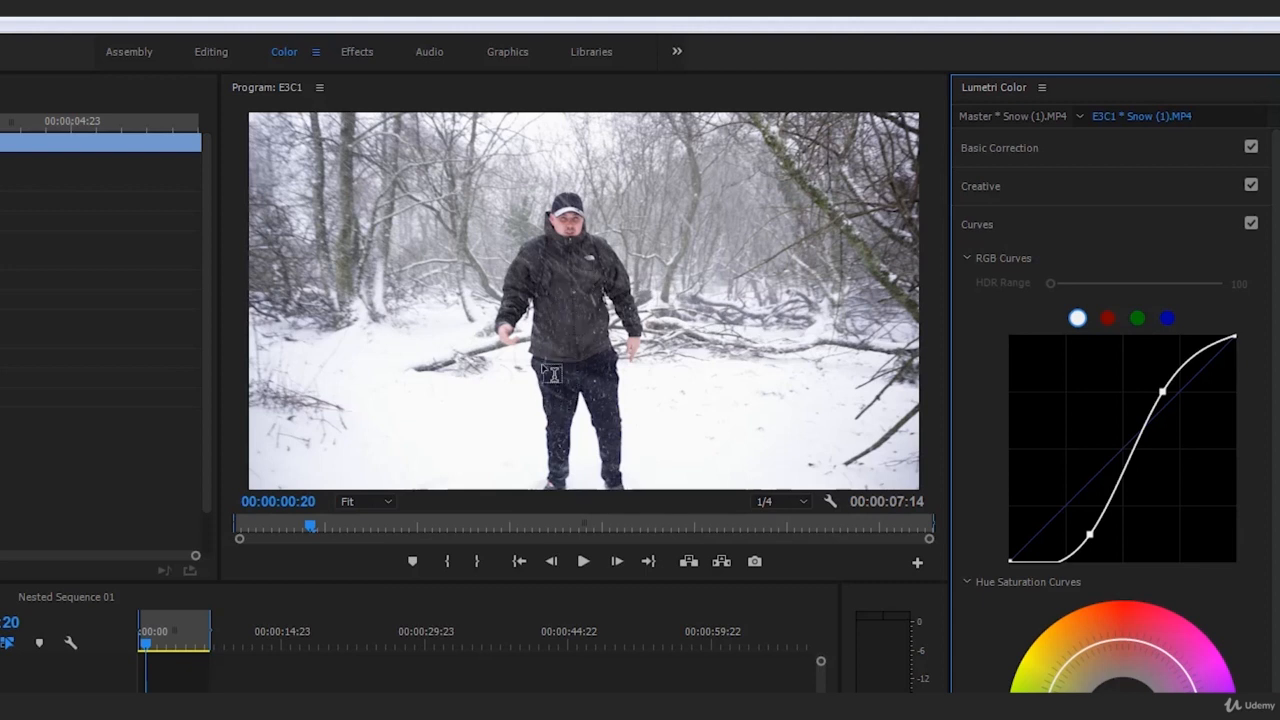
left_click(1250, 225)
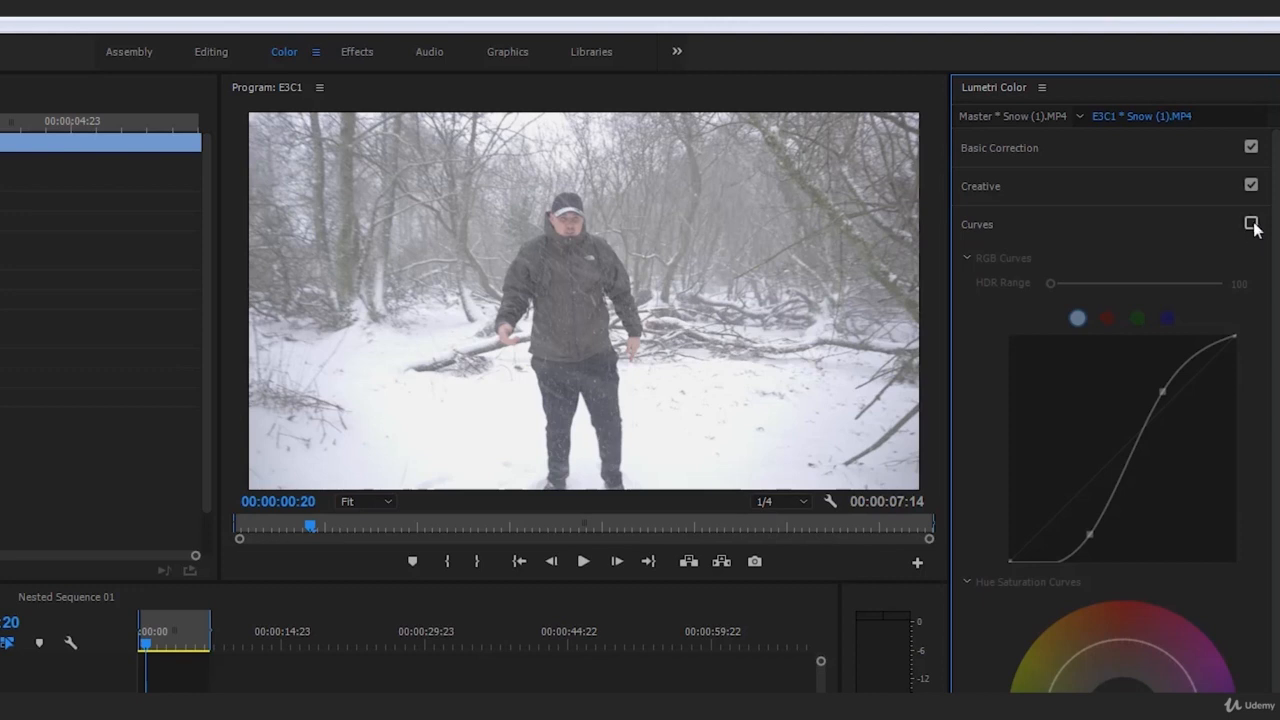
left_click(1251, 225)
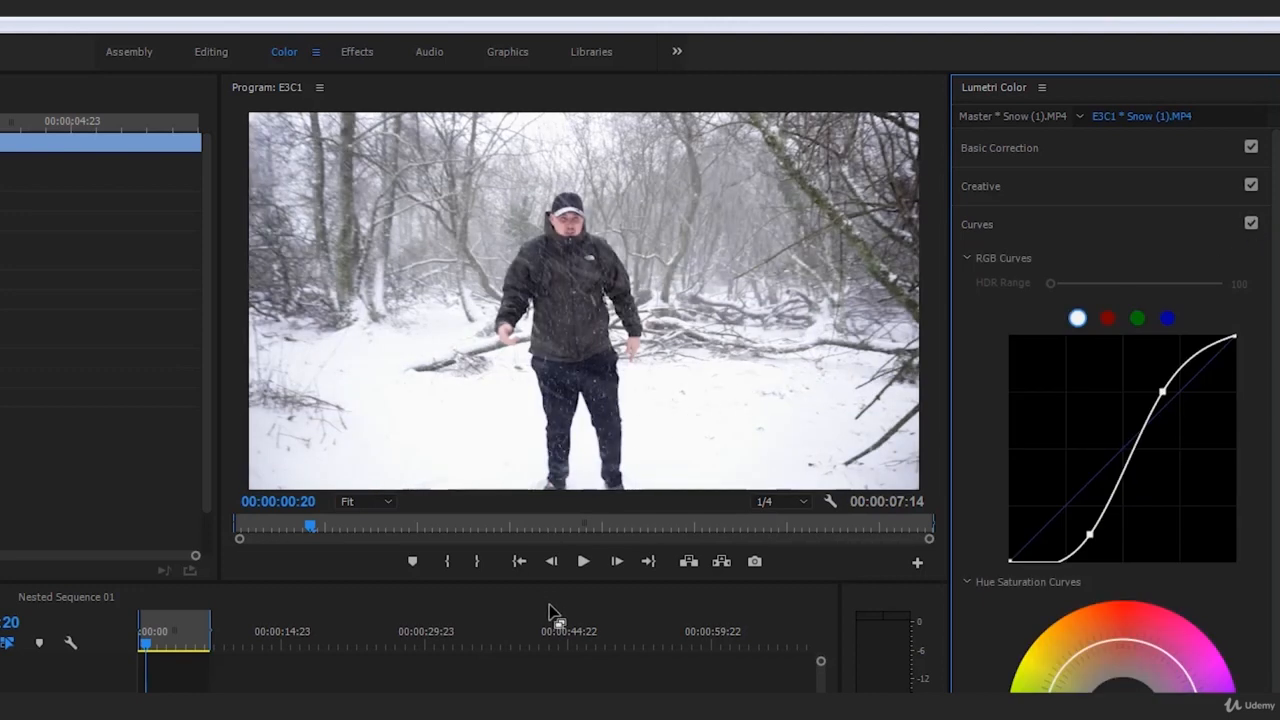
left_click(1251, 225)
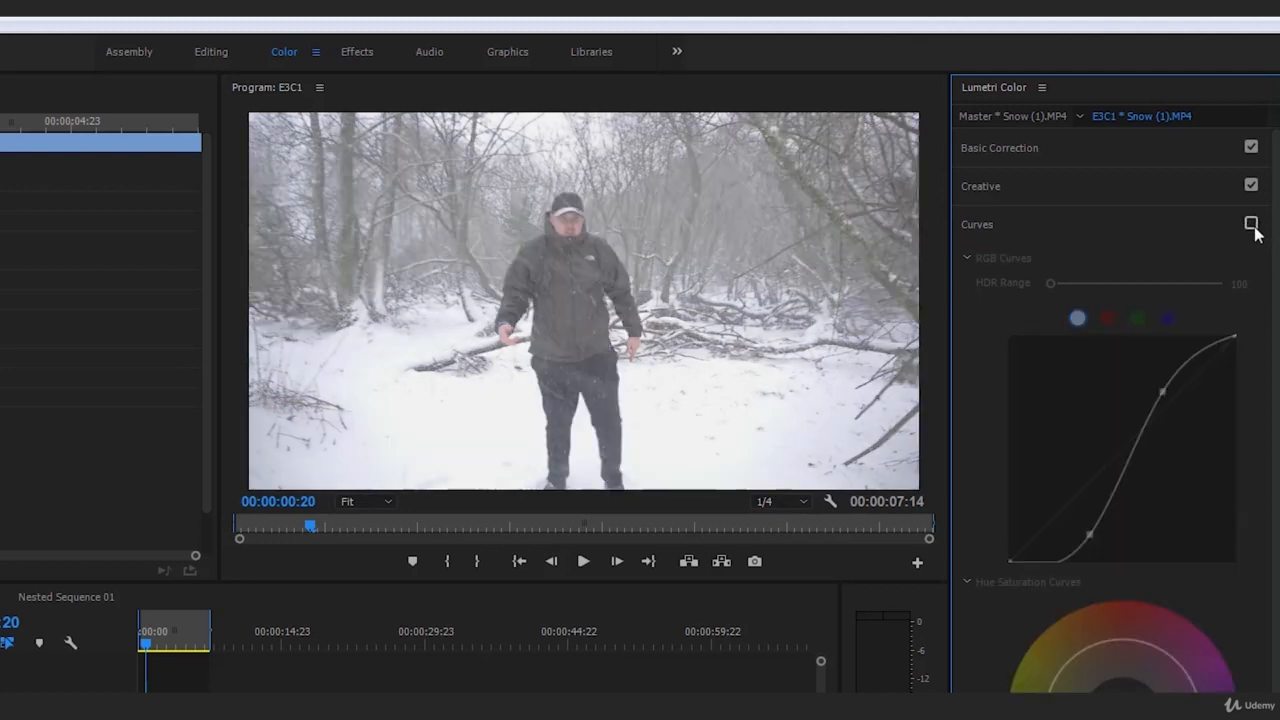
left_click(1251, 147)
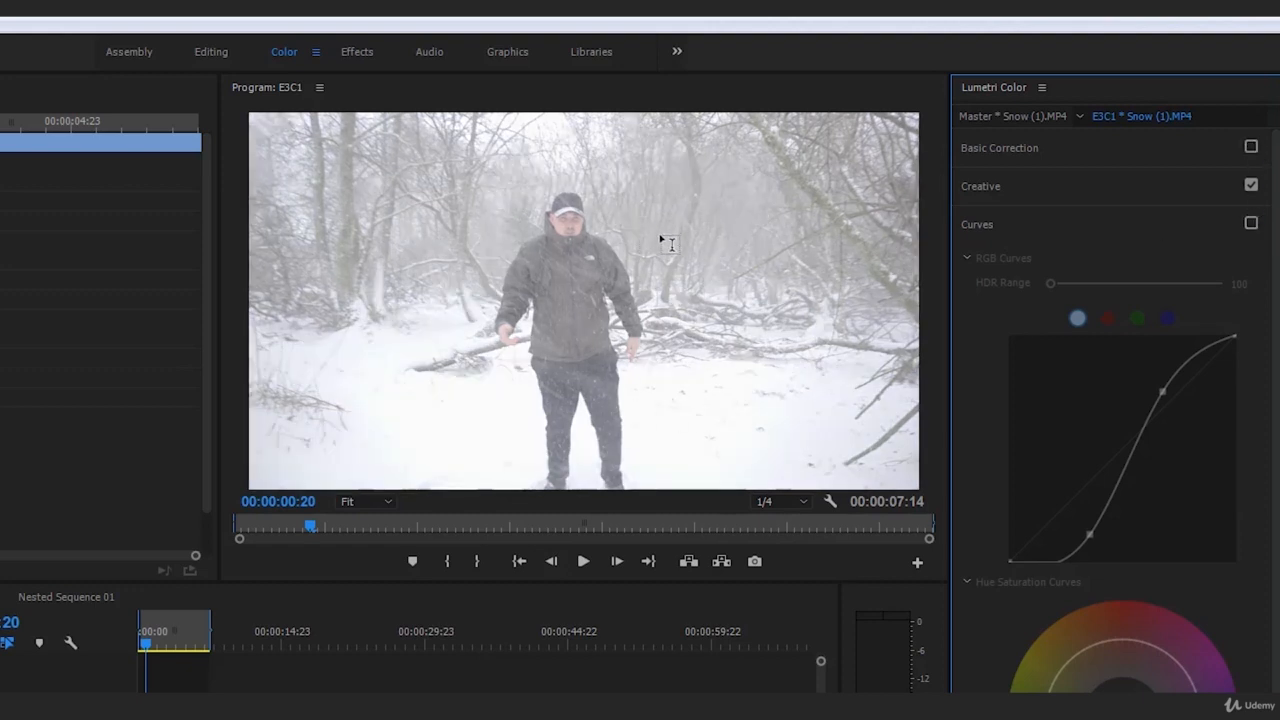
left_click(1251, 148)
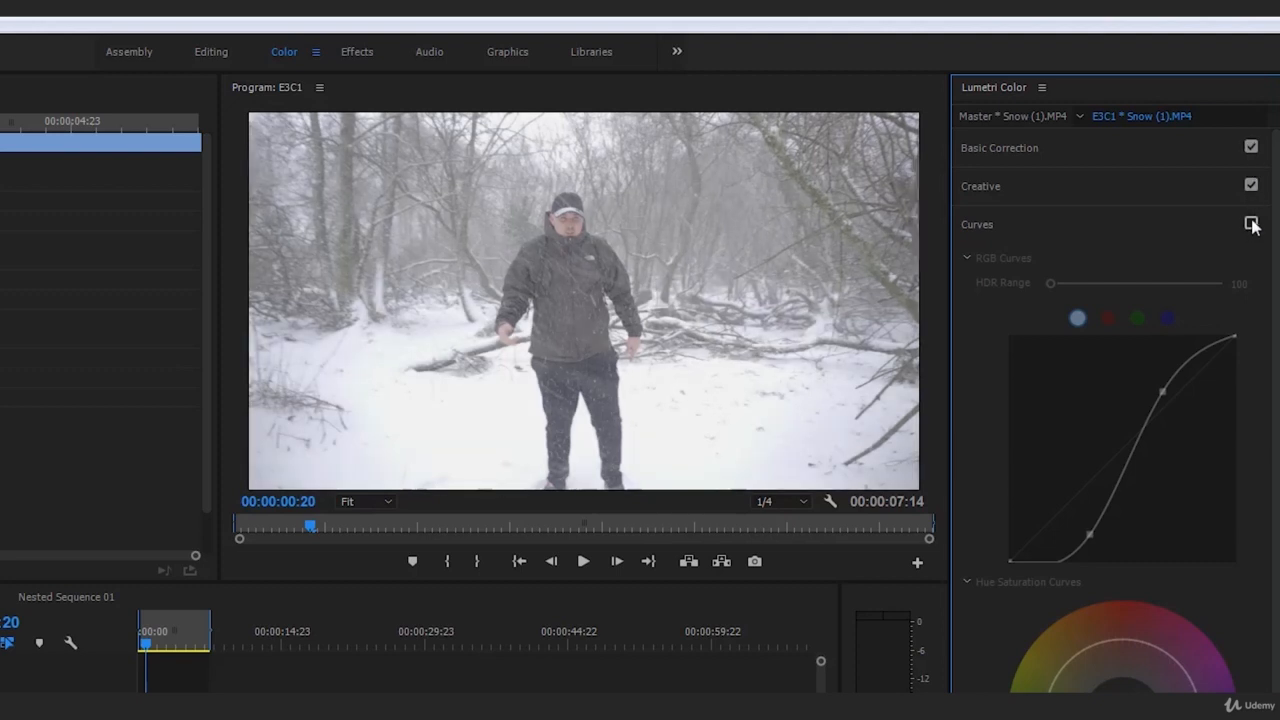
left_click(1251, 224)
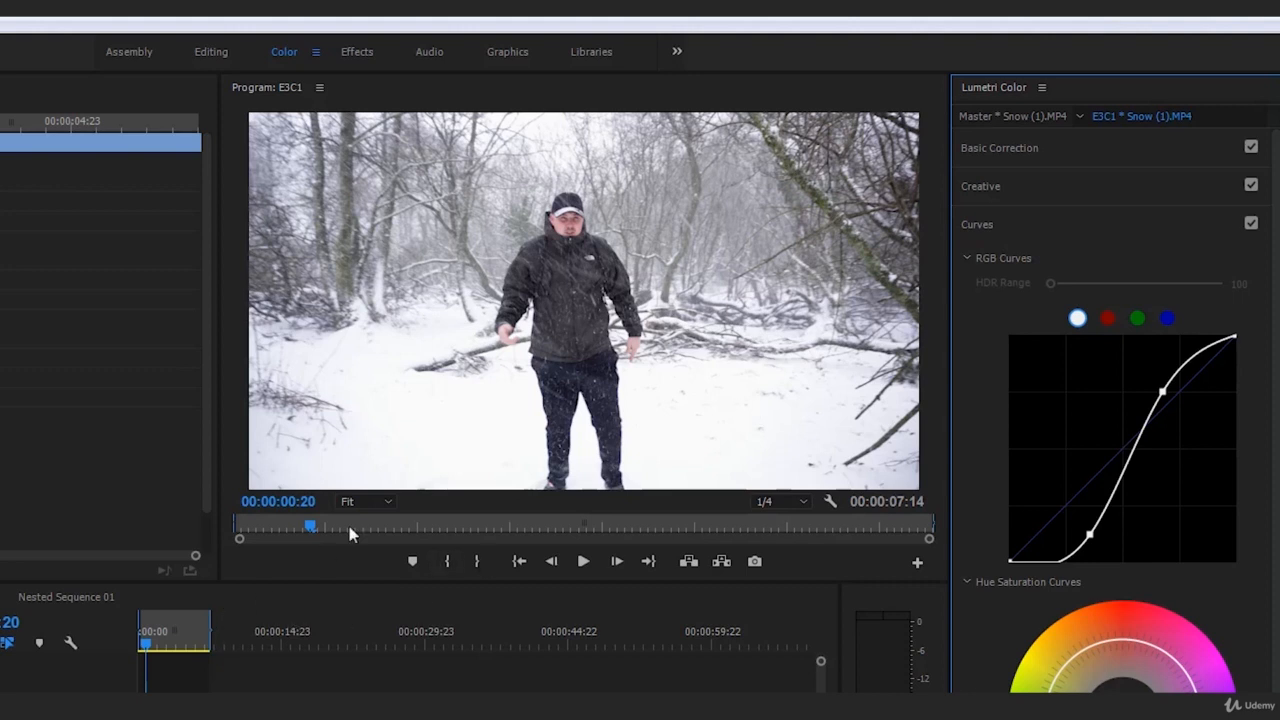
left_click(1012, 224)
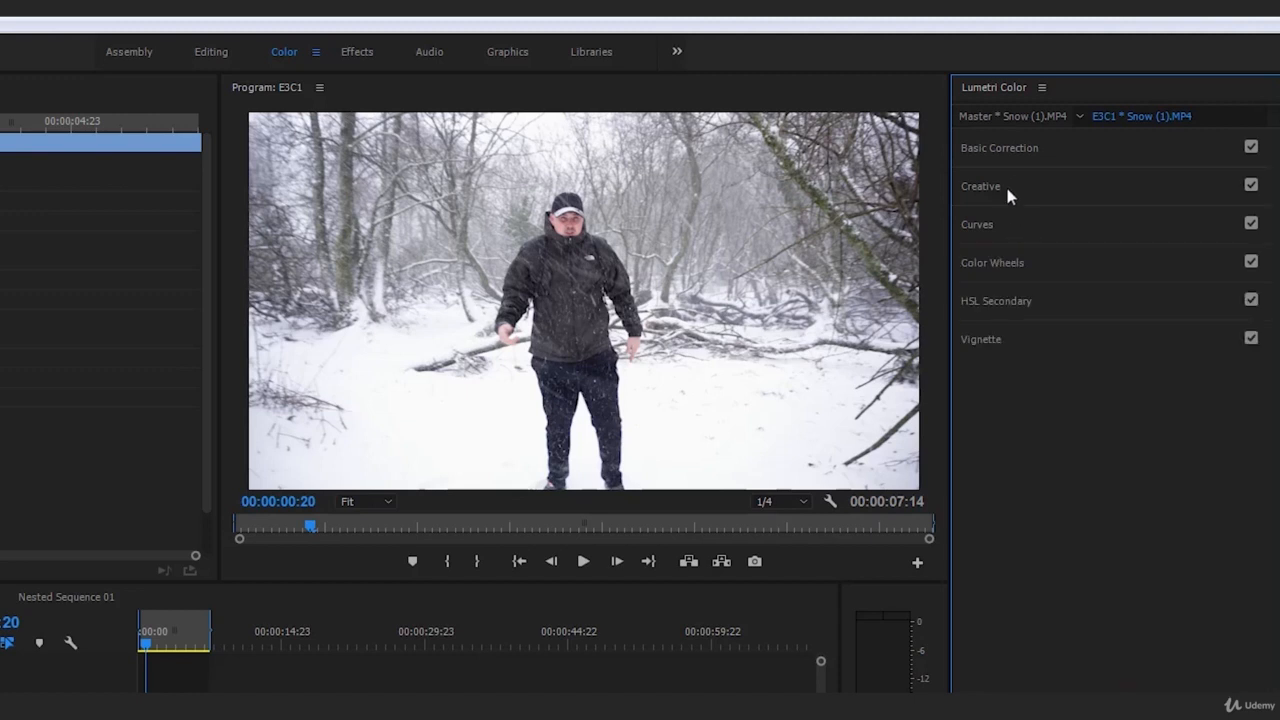
left_click(1005, 186)
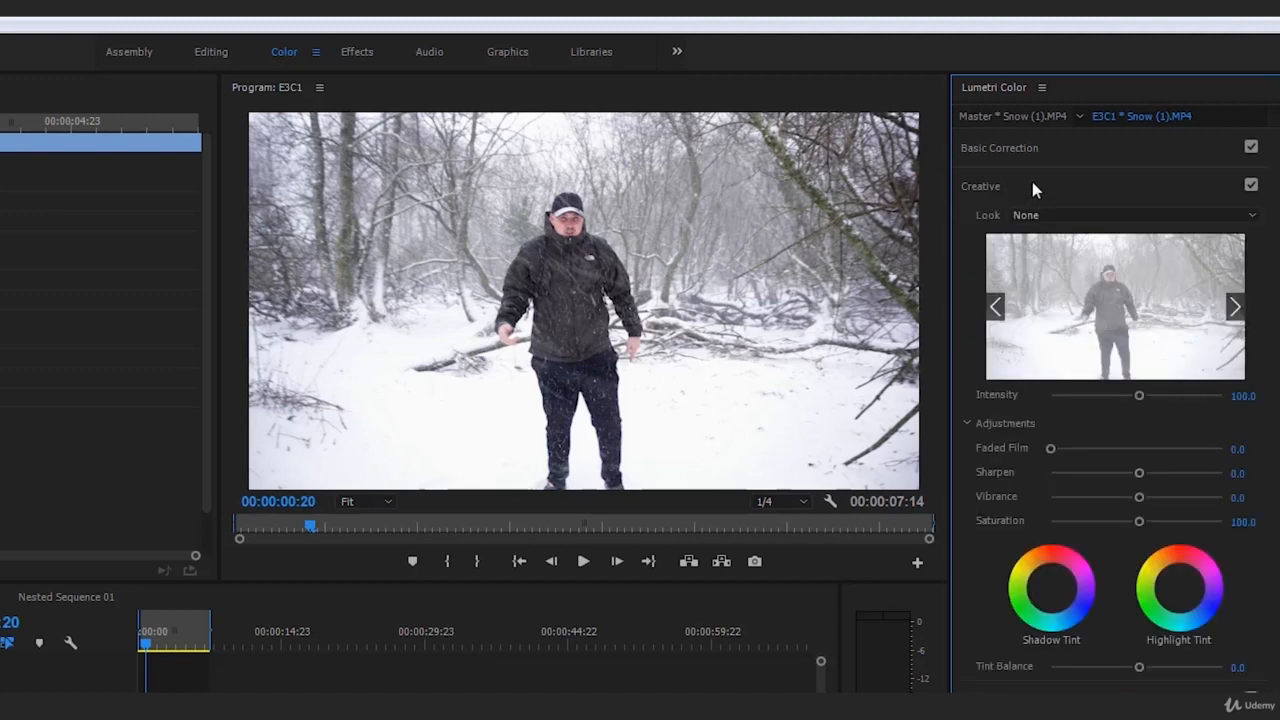
left_click(1030, 186)
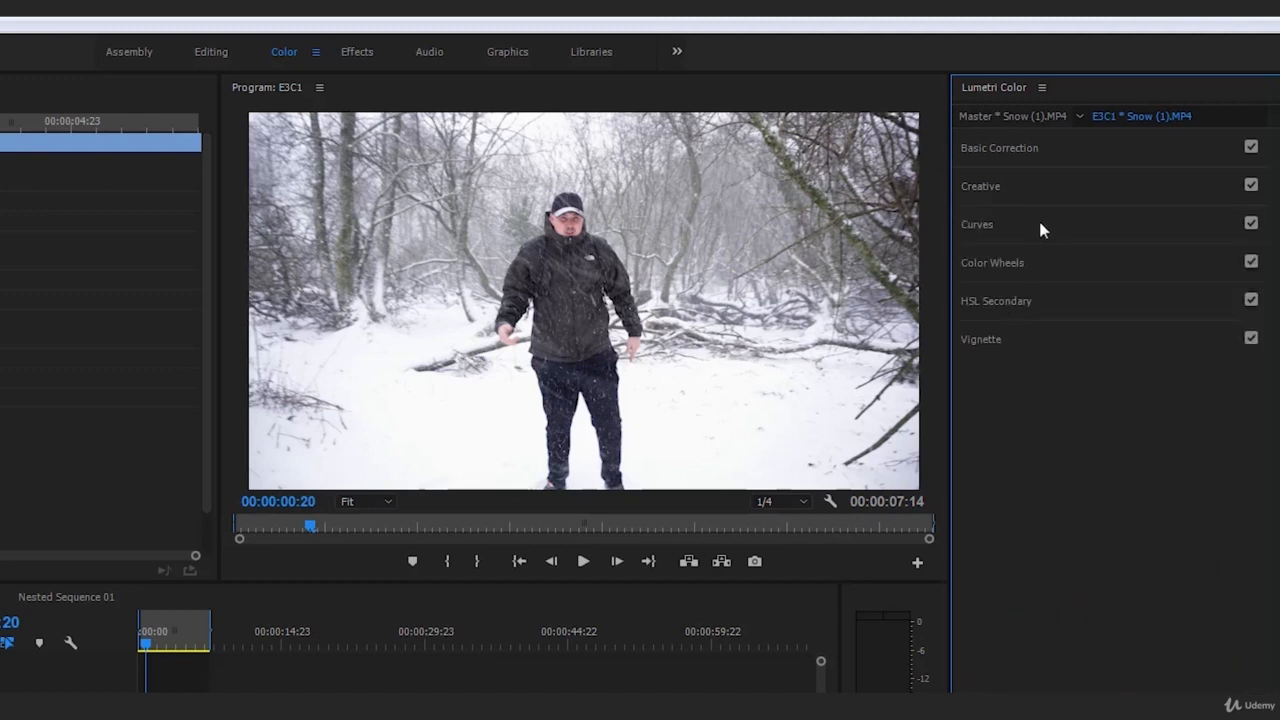
left_click(1038, 226)
left_click(1005, 222)
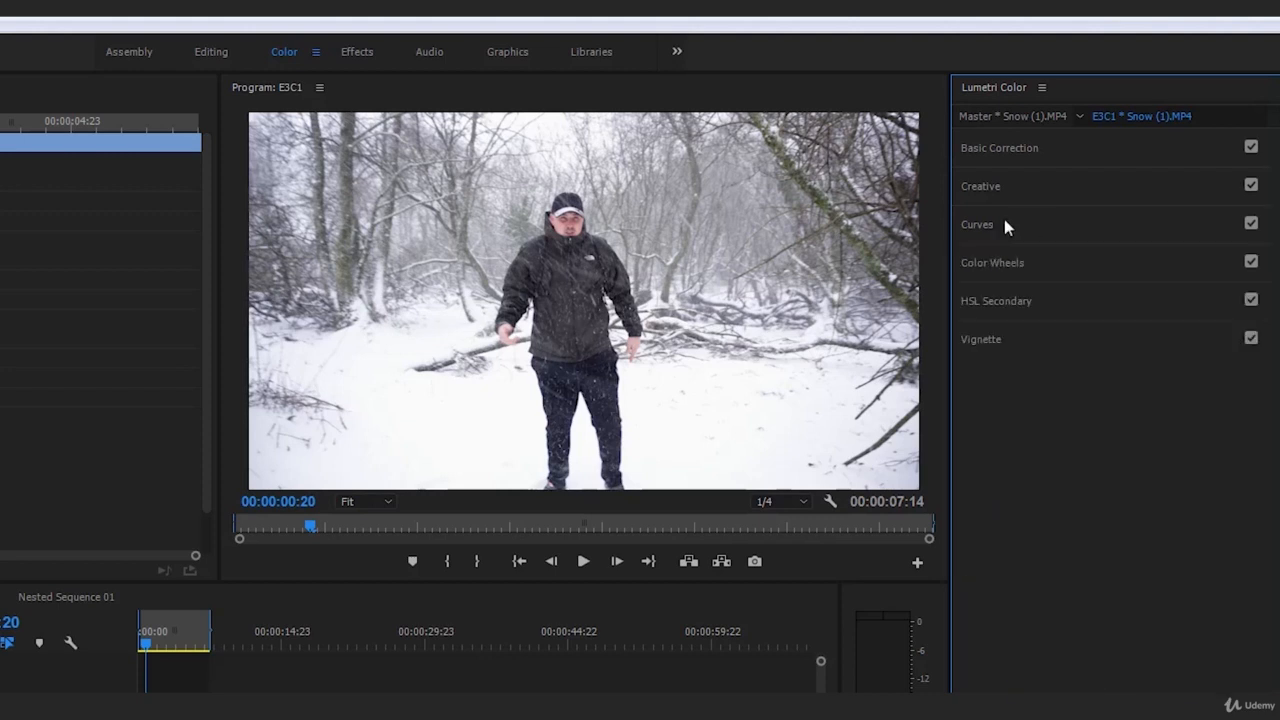
Add a dark vignette to the snow clip with Amount -3.0, Midpoint 29.2 and Roundness -11.4
left_click(1048, 338)
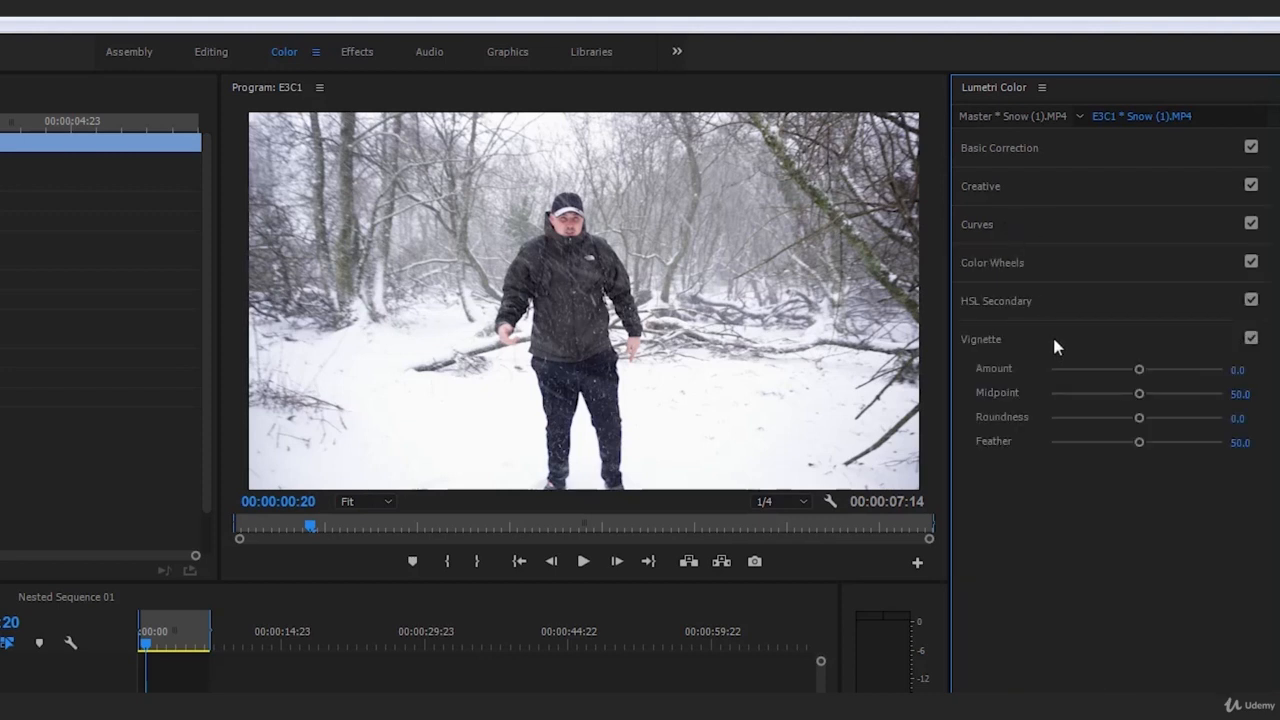
left_click_drag(1143, 369, 1048, 385)
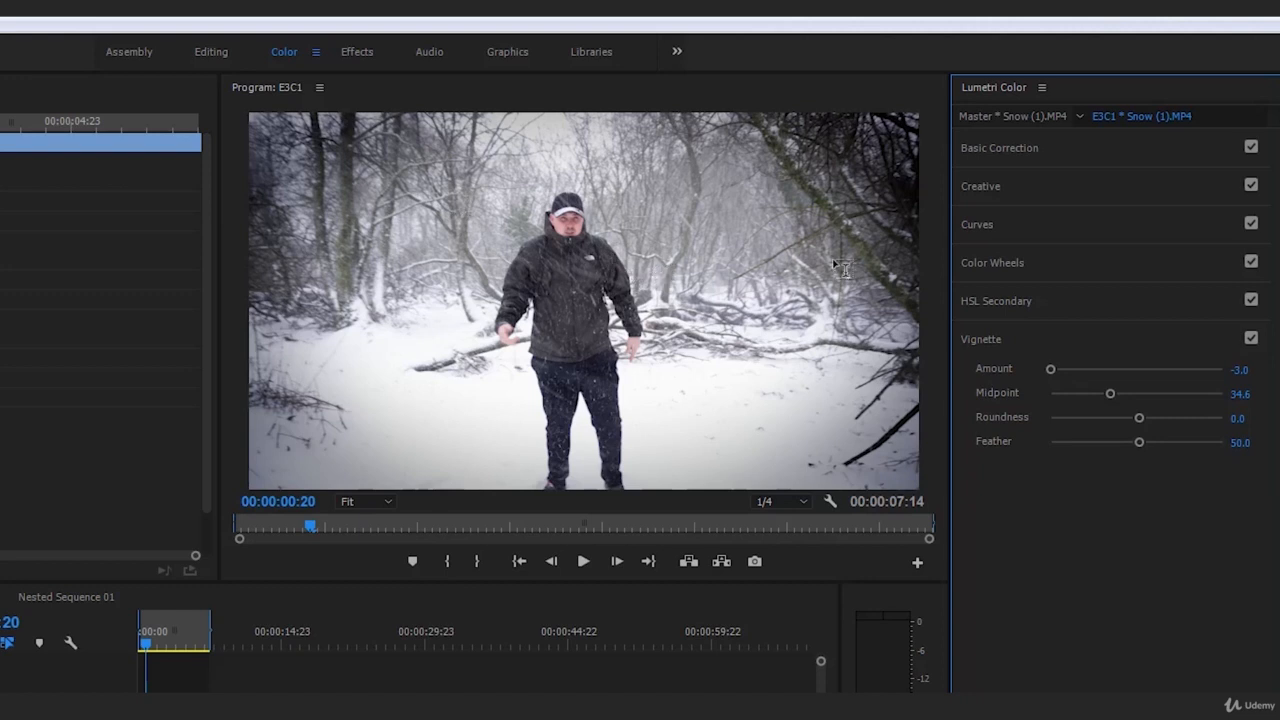
left_click_drag(1138, 418, 1085, 395)
mouse_move(1115, 396)
left_mouse_down()
mouse_move(1103, 396)
mouse_move(1140, 420)
mouse_move(1127, 420)
mouse_move(1120, 394)
mouse_move(1095, 396)
mouse_move(1106, 394)
left_mouse_up()
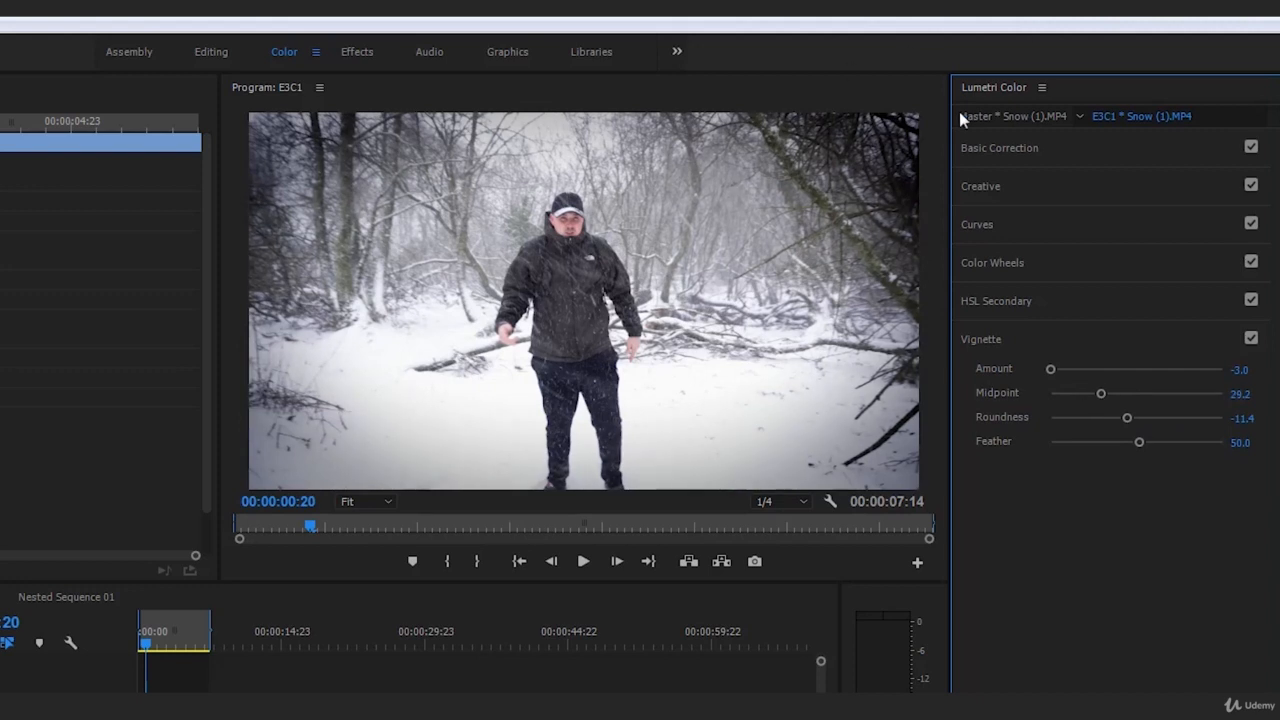
Compare the snow clip with the Vignette disabled and enabled, then close the Vignette settings
left_click(1251, 338)
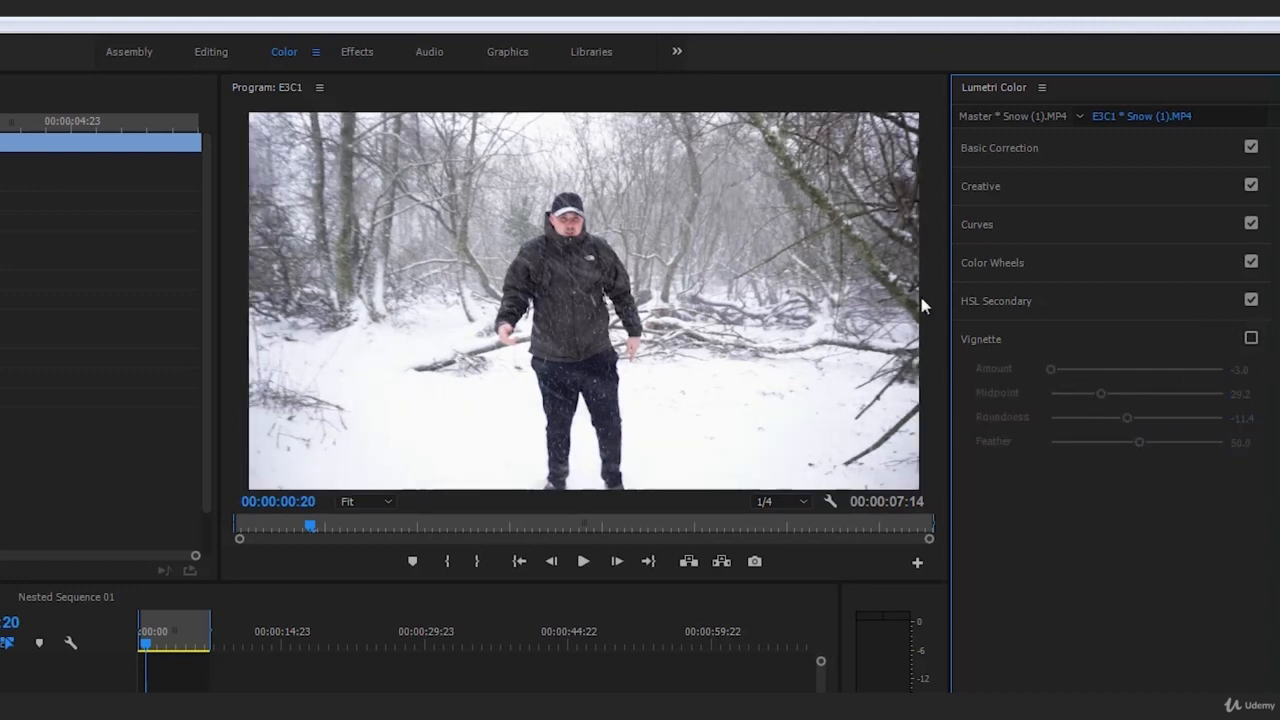
left_click(1251, 338)
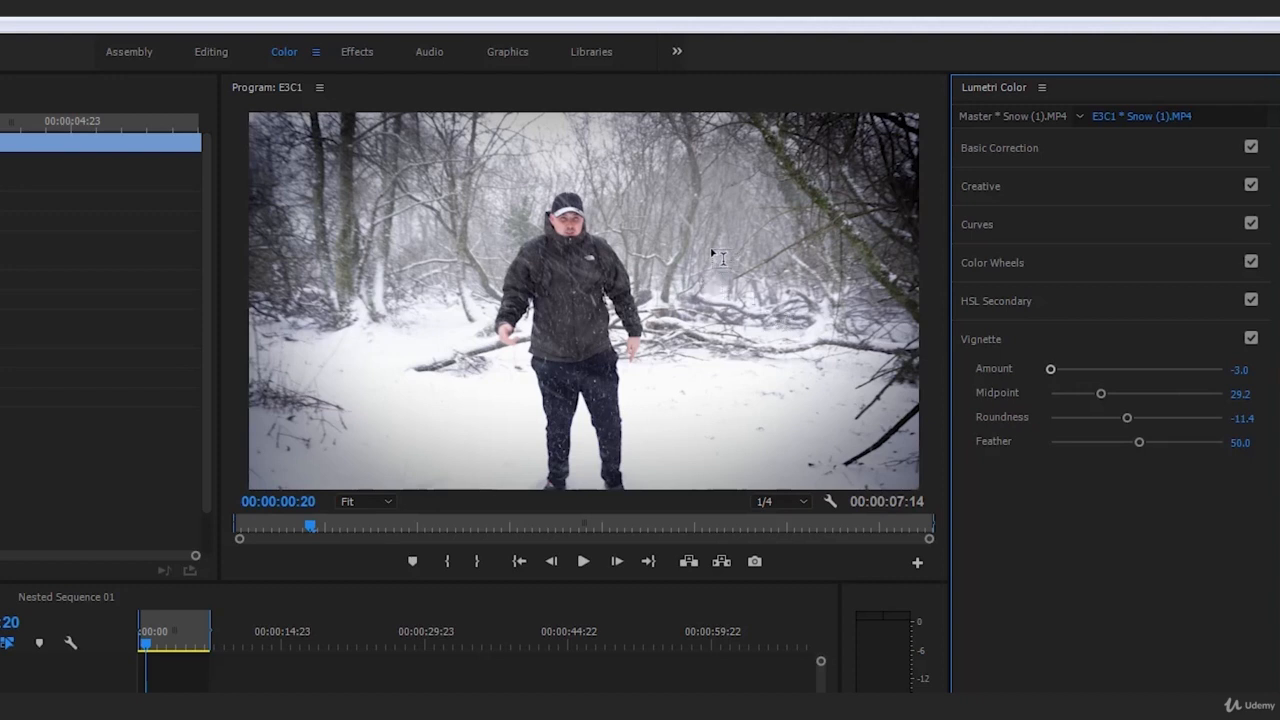
left_click(1070, 344)
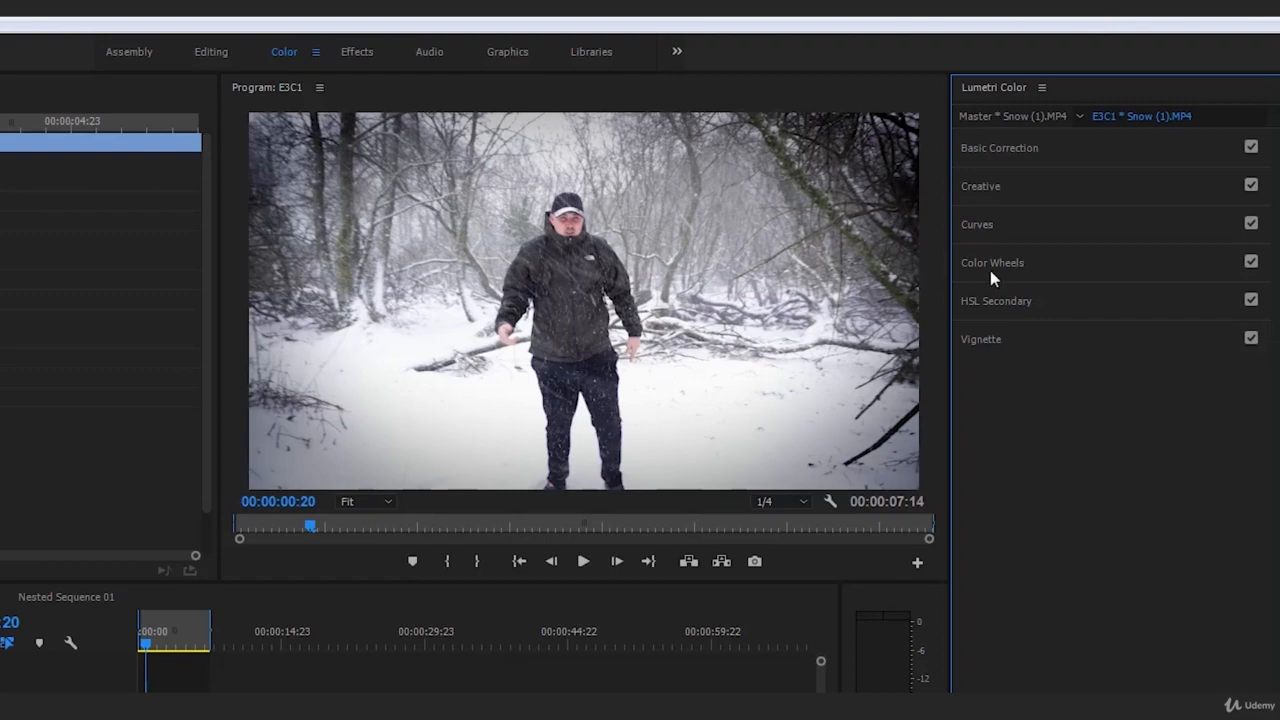
Load the Cinematic LUT 2 cube file from the EXAMPLE folder as the snow clip's Creative look, with Intensity 50
left_click(1015, 186)
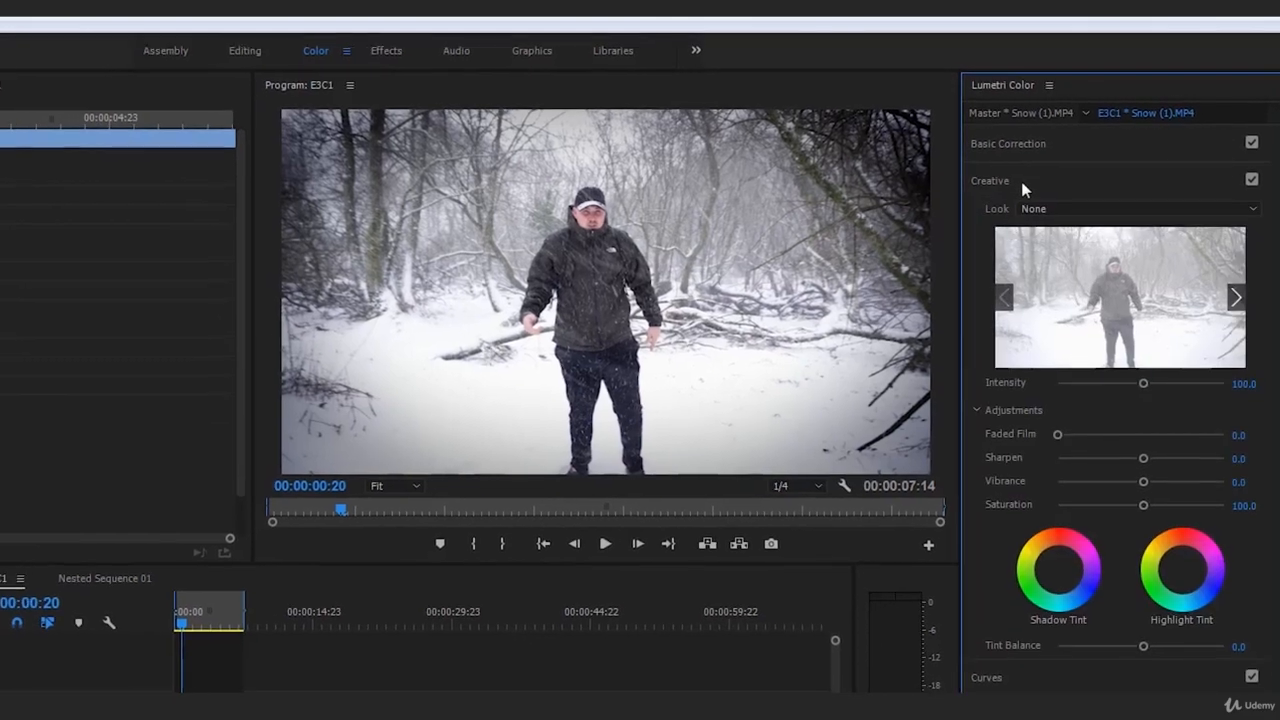
left_click(1050, 208)
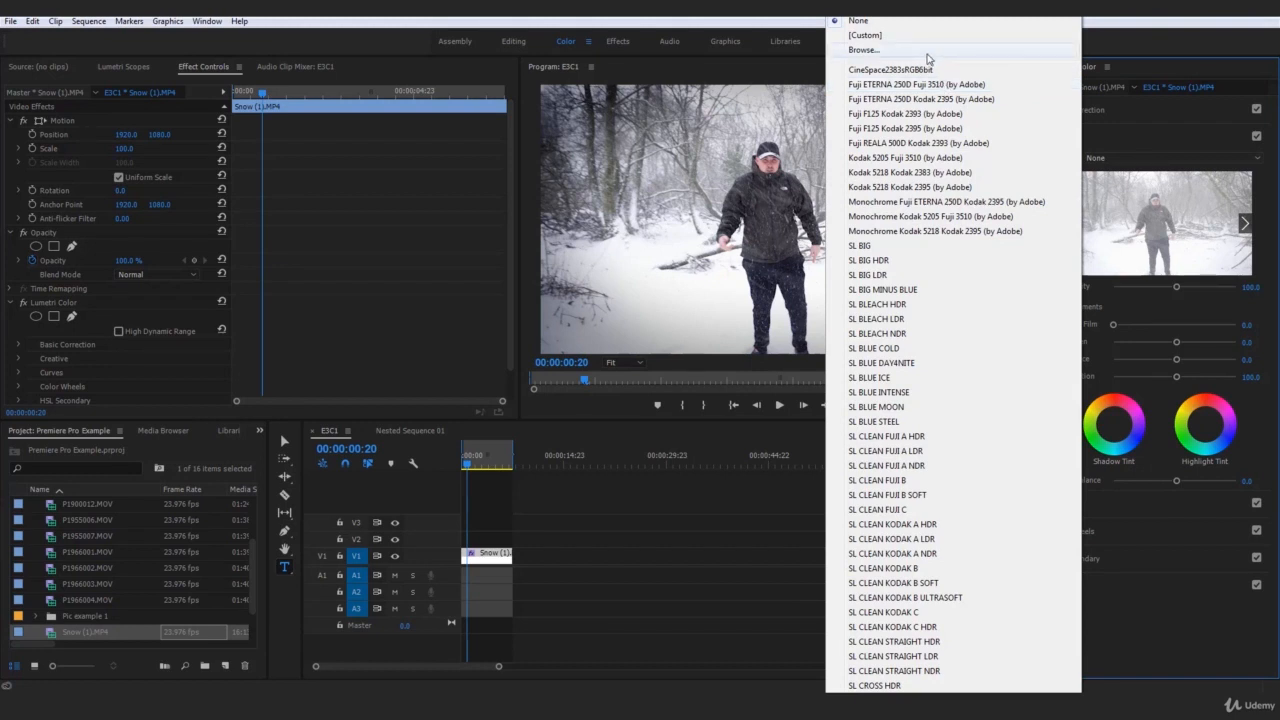
left_click(927, 52)
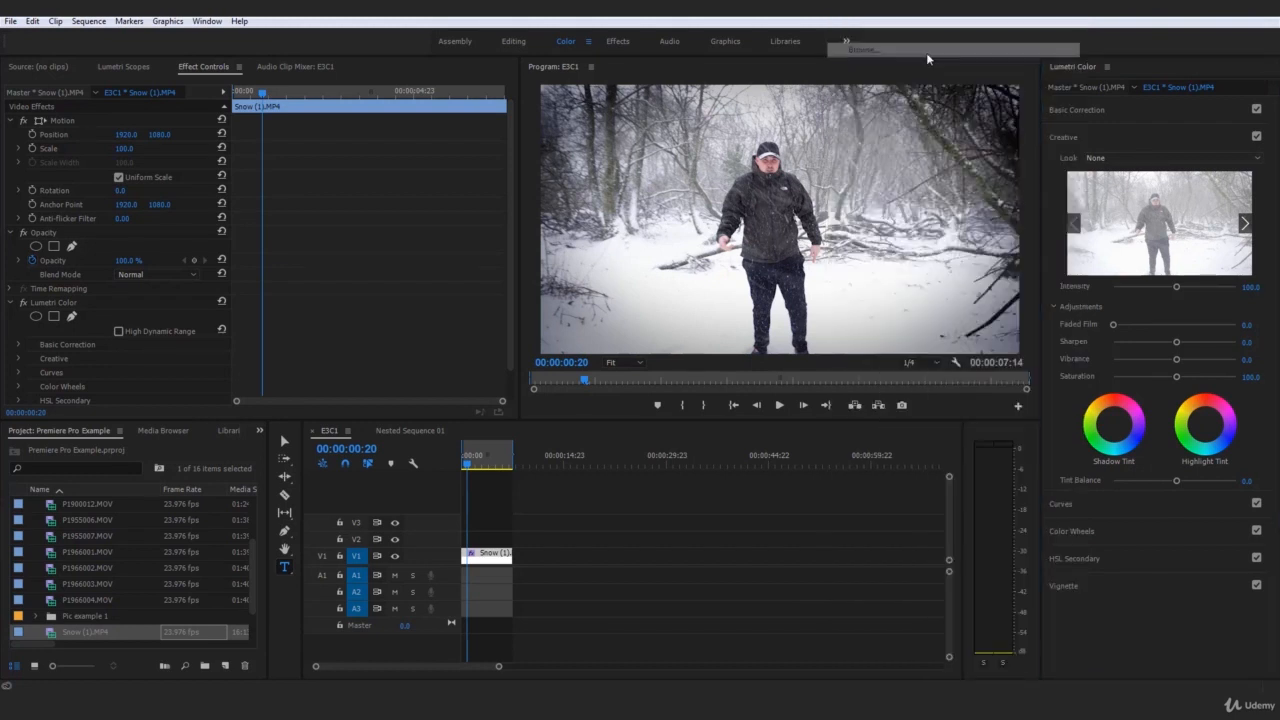
left_click(388, 127)
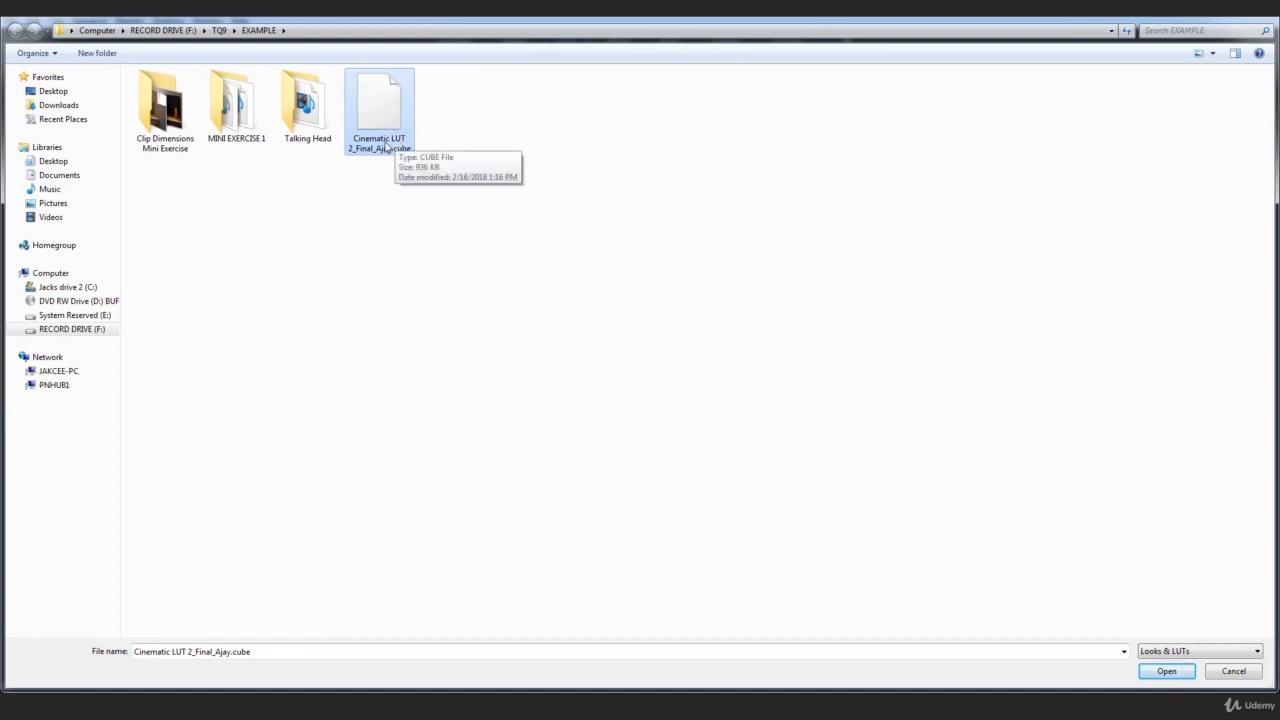
left_click(388, 147)
left_click(471, 106)
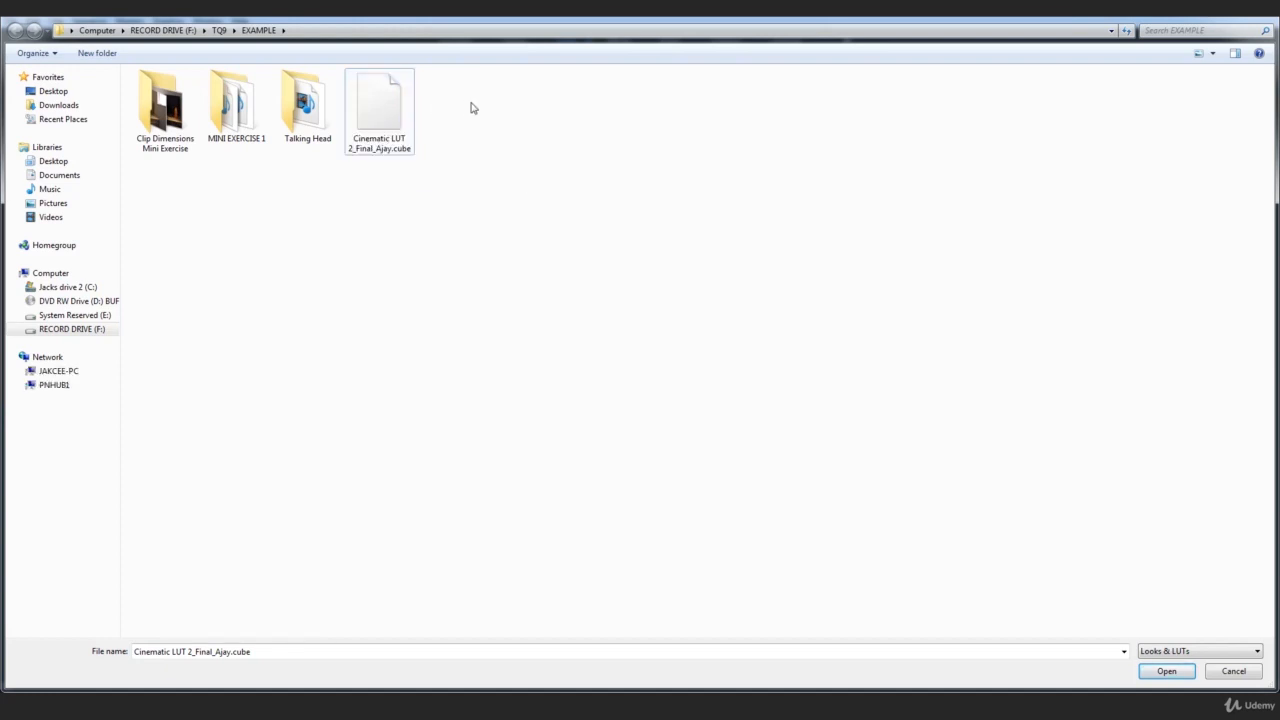
double_click(381, 101)
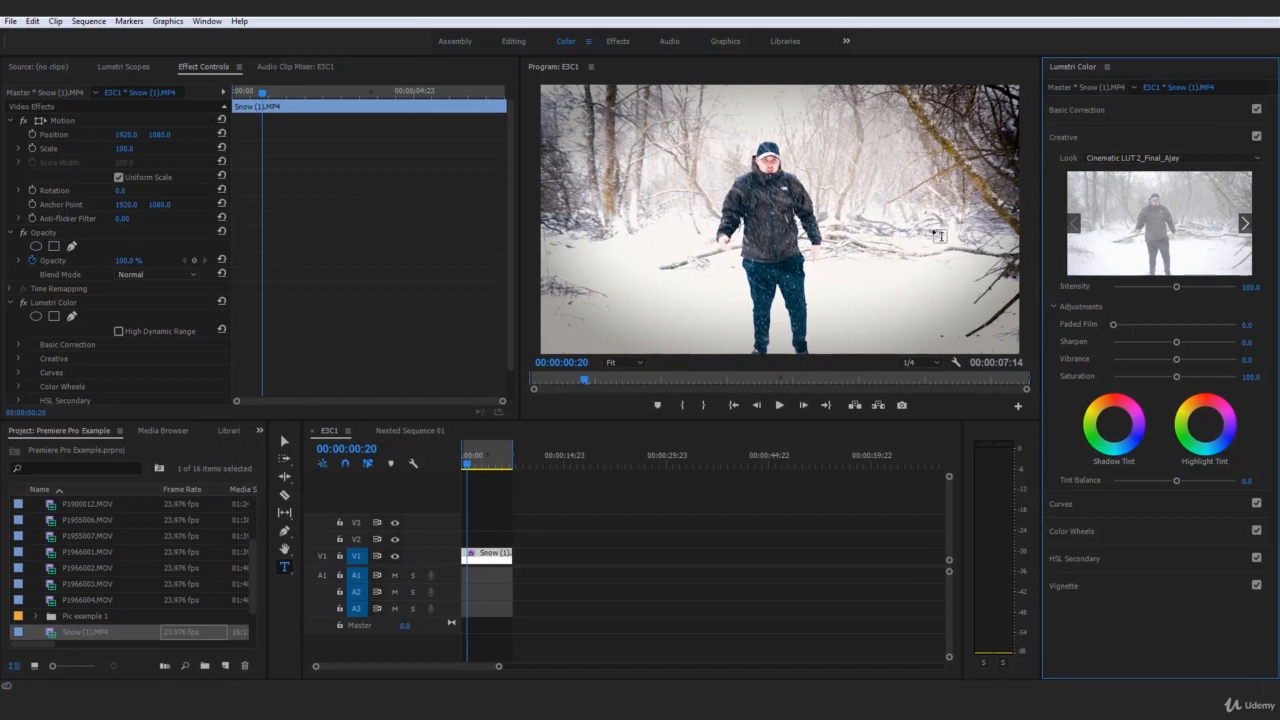
left_click(1254, 286)
key("Return")
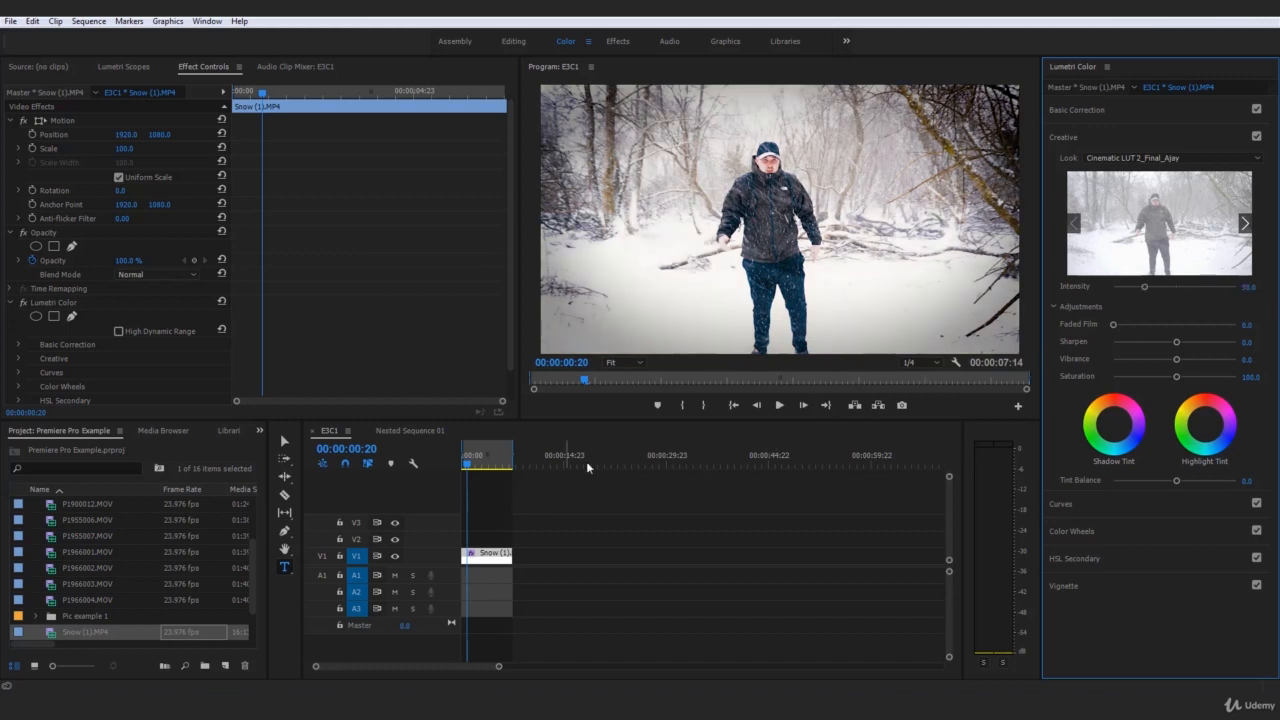
Render the sequence from In to Out and play back the graded snow clip from its start
left_click_drag(468, 465, 458, 466)
left_click(592, 491)
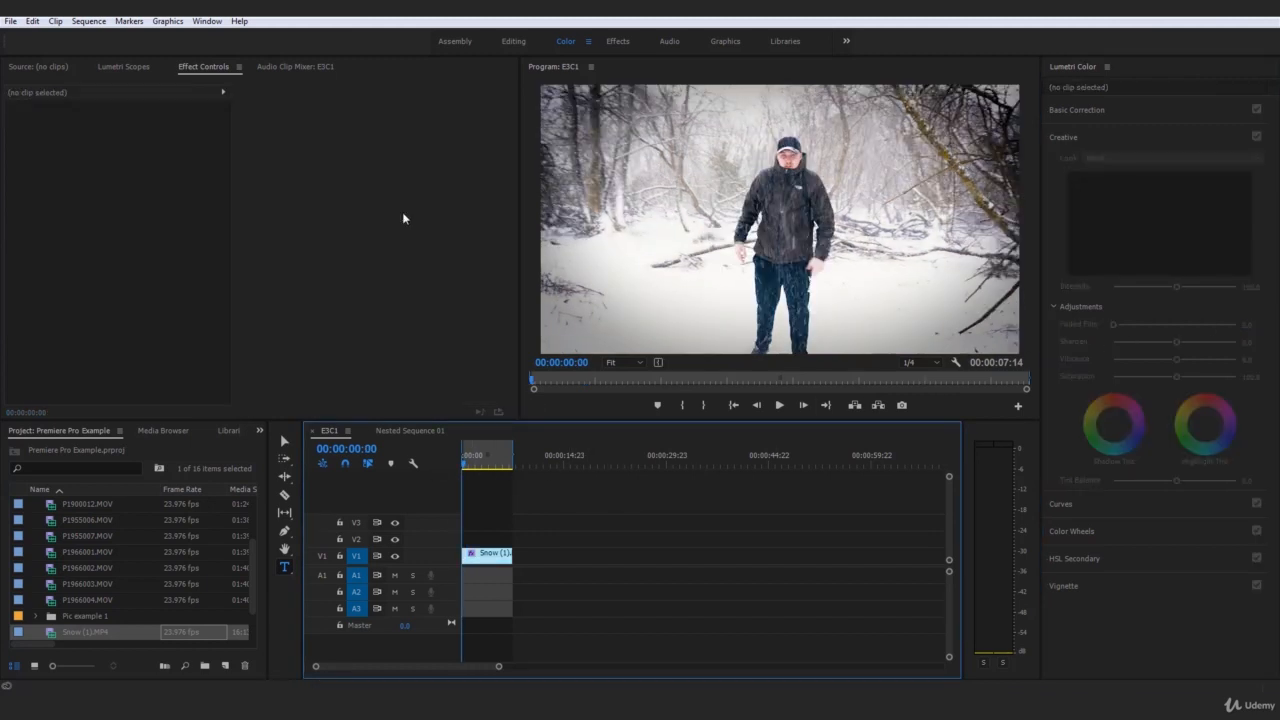
left_click(92, 21)
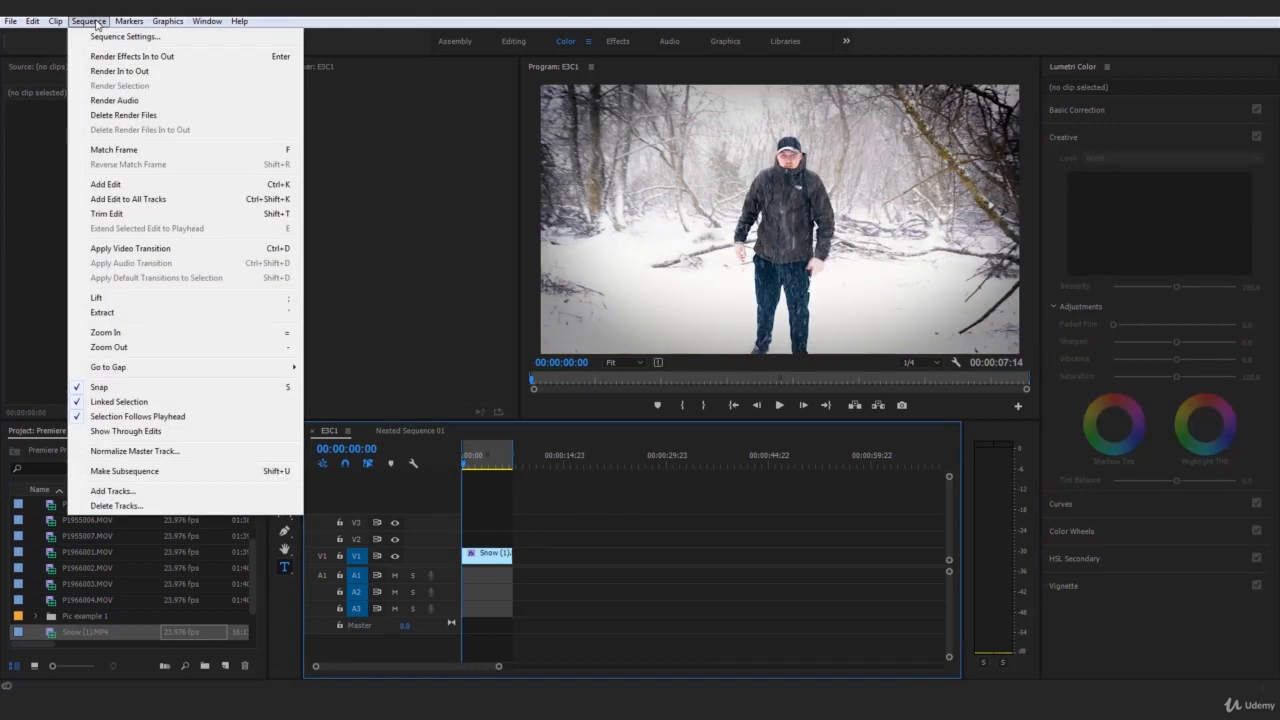
left_click(137, 73)
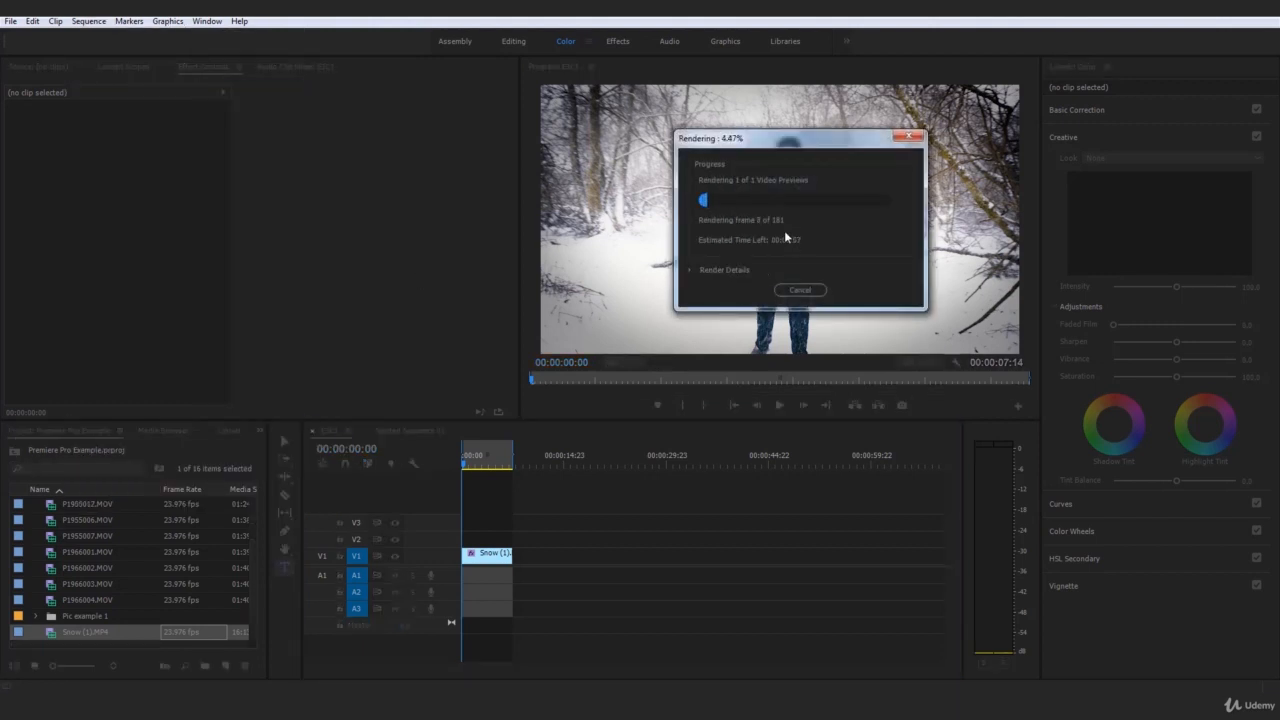
left_click_drag(838, 145, 821, 364)
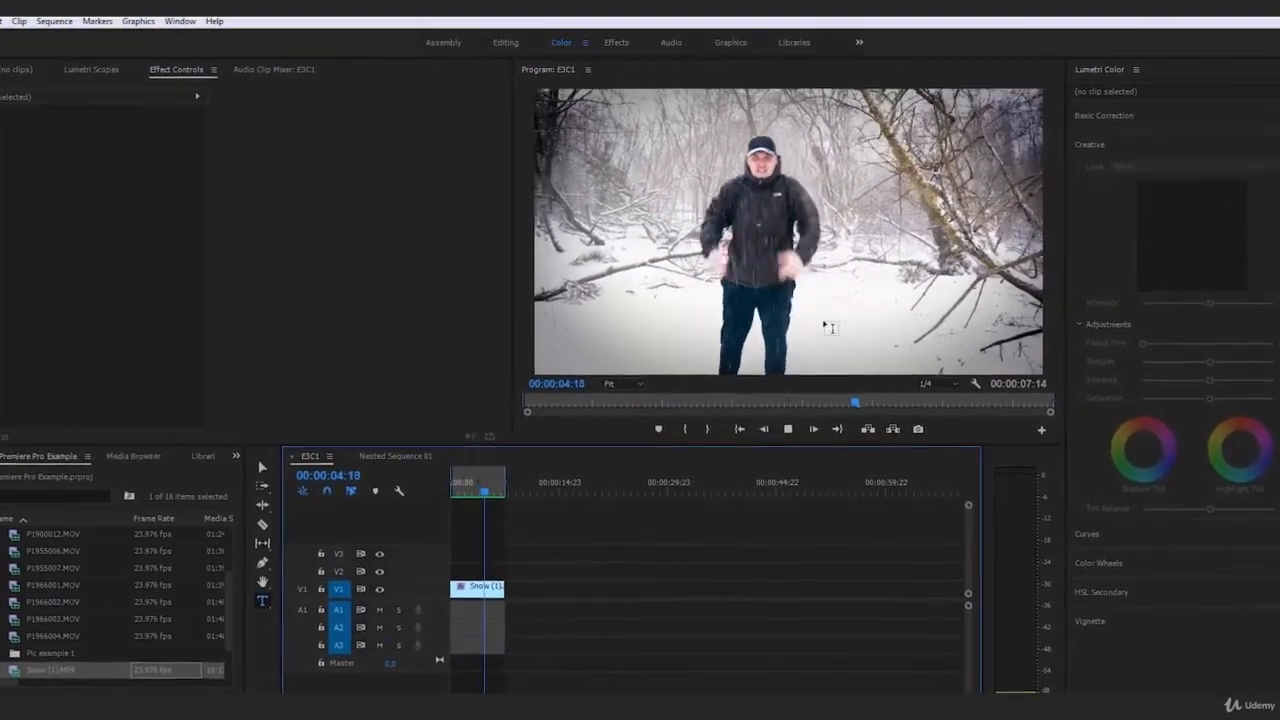
key("space")
Duplicate the snow clip on V1, strip Lumetri Color from the copy and butt it against the end of the graded clip
left_click_drag(477, 602, 548, 613)
left_click(556, 614)
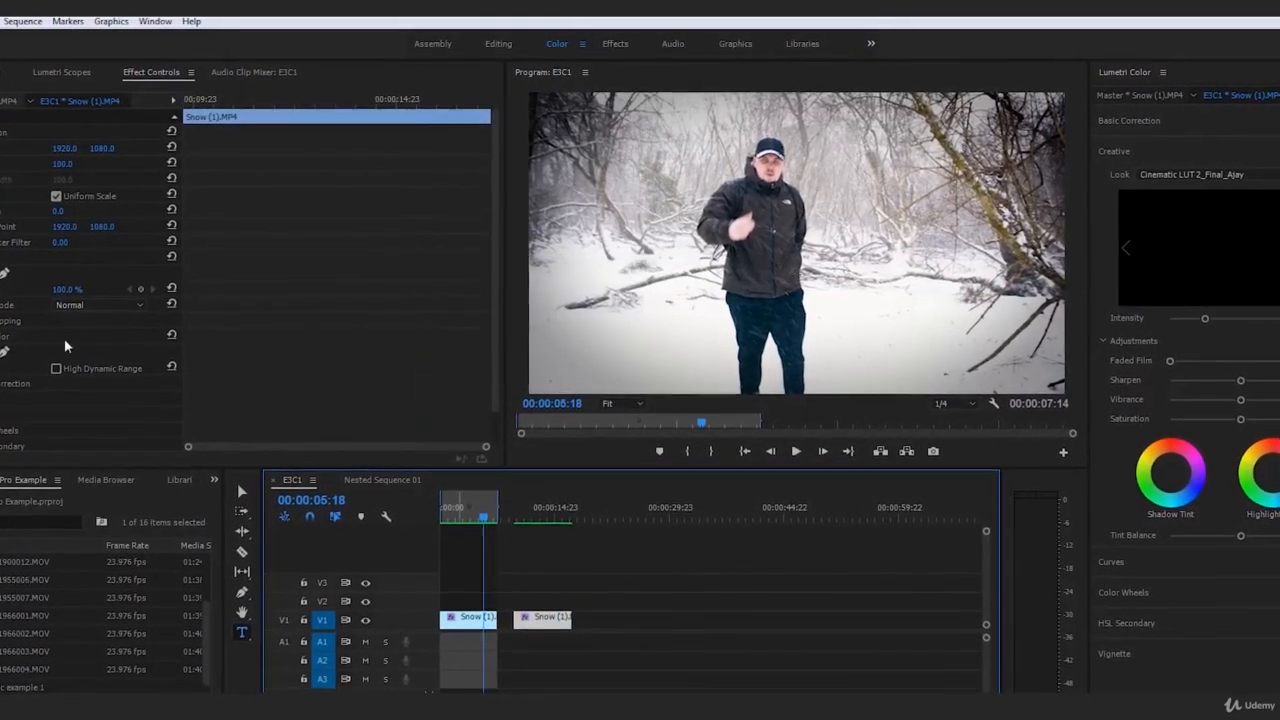
left_click(4, 332)
key("Delete")
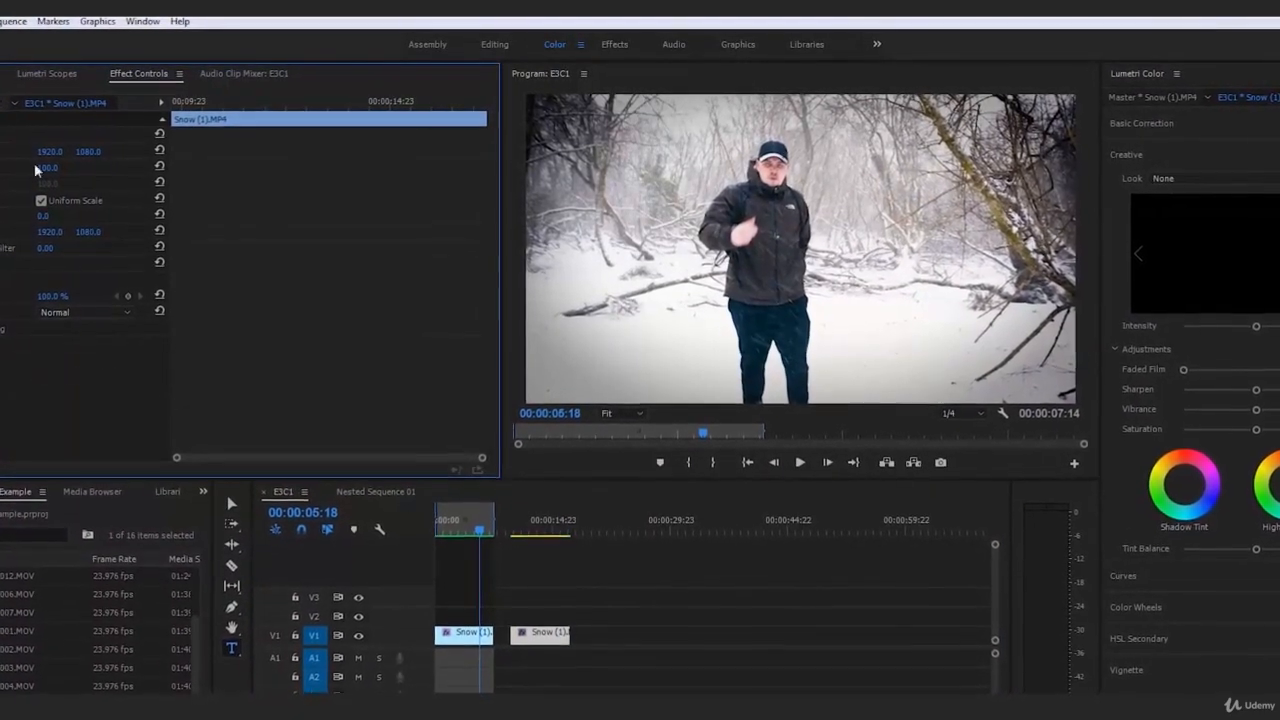
left_click(623, 592)
left_click_drag(546, 648, 526, 650)
Play the ungraded copy and the graded snow clip to compare the footage before and after the color grade
key("space")
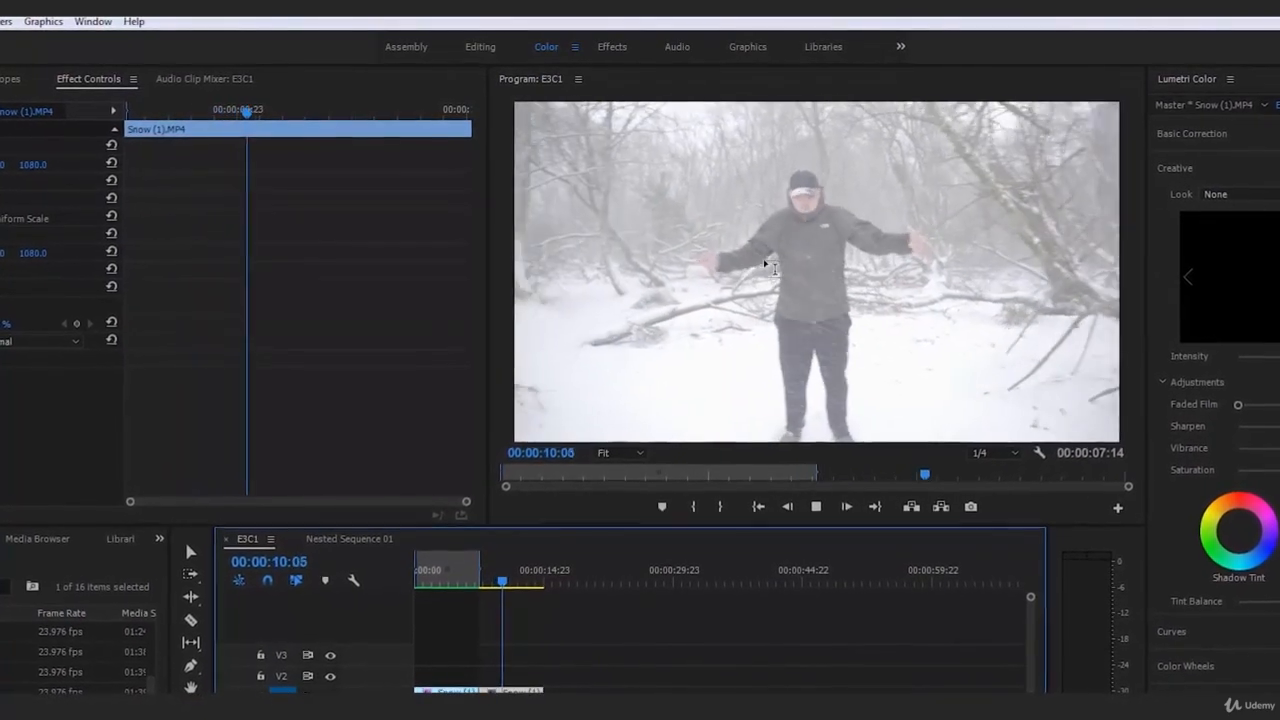
key("space")
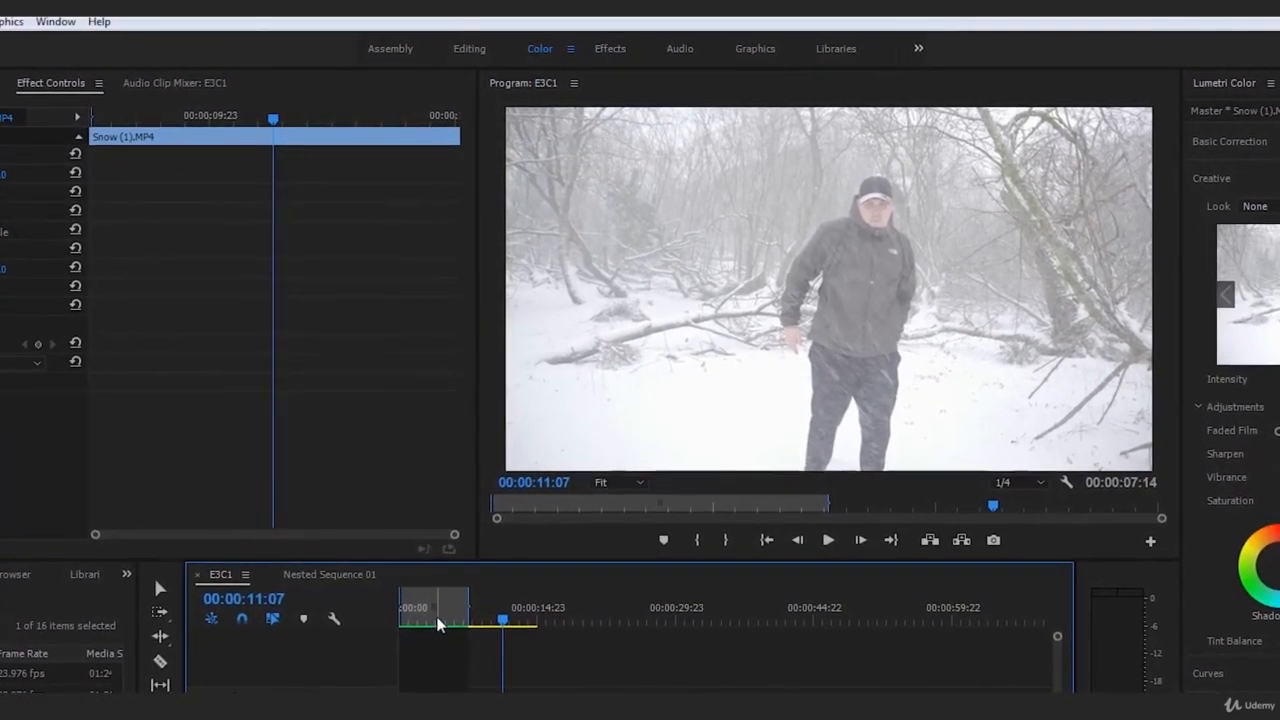
left_click_drag(438, 612, 384, 615)
key("space")
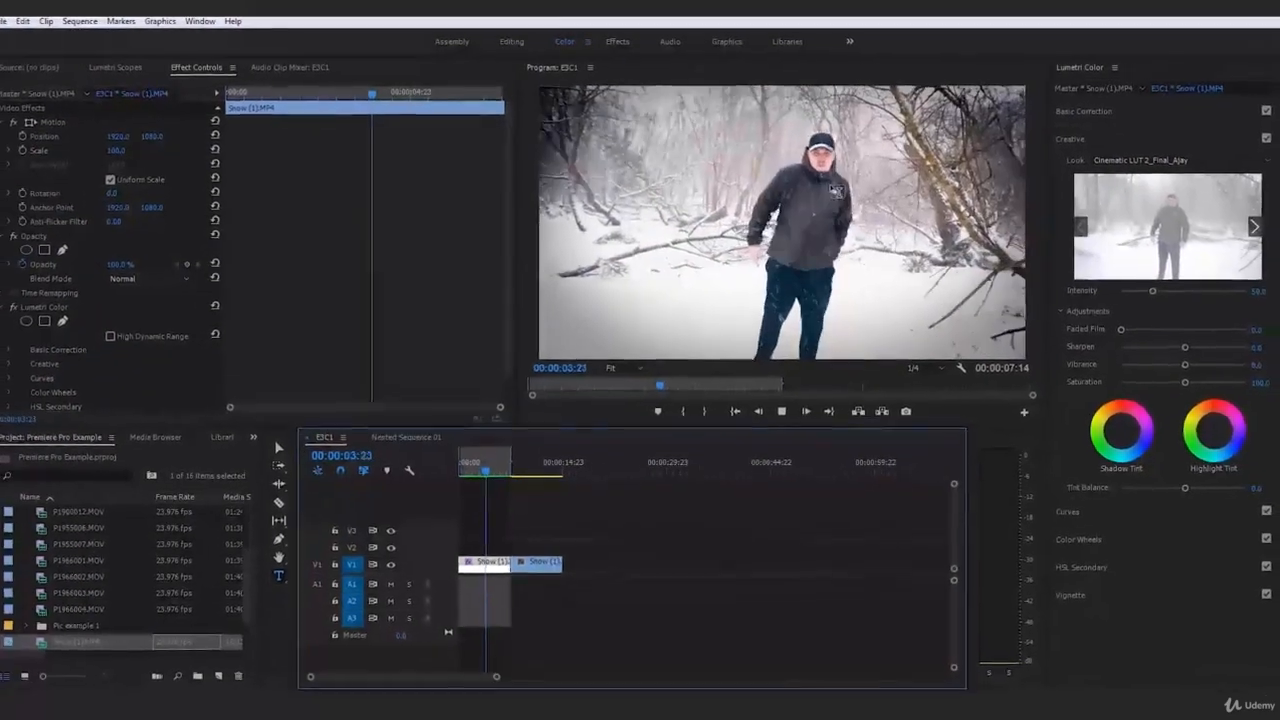
left_click(489, 461)
left_click(693, 503)
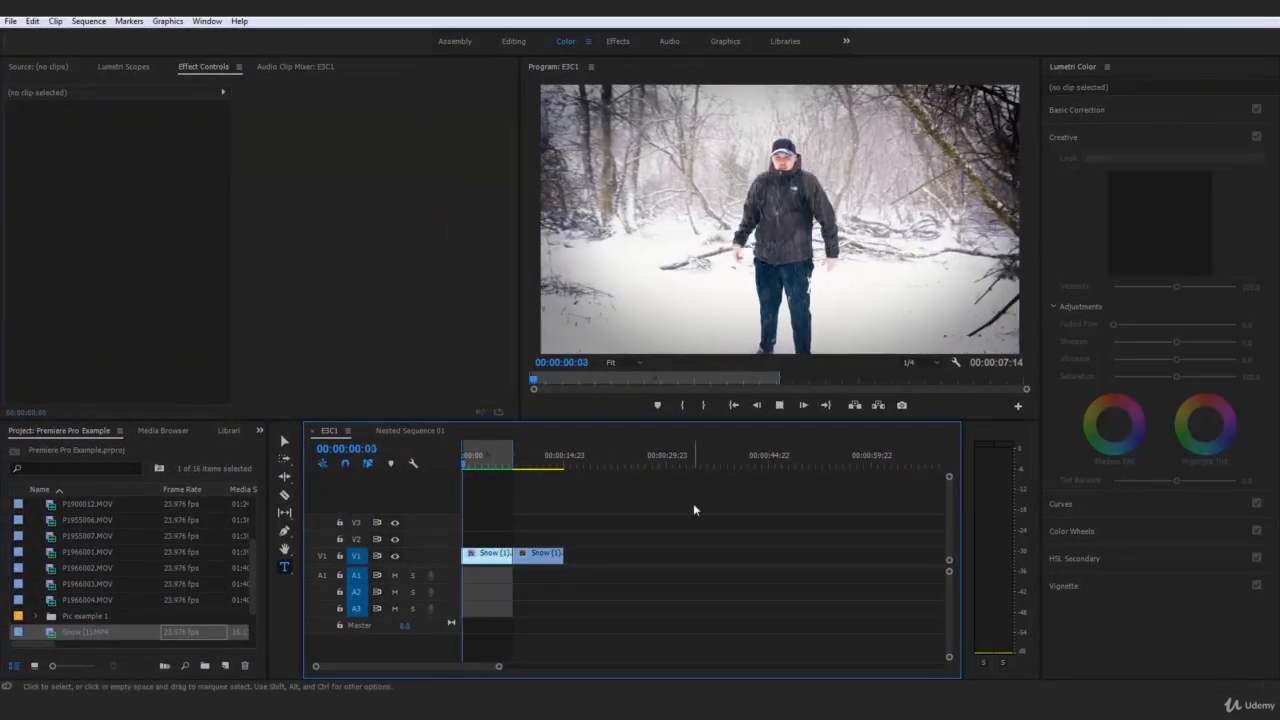
key("Home")
key("space")
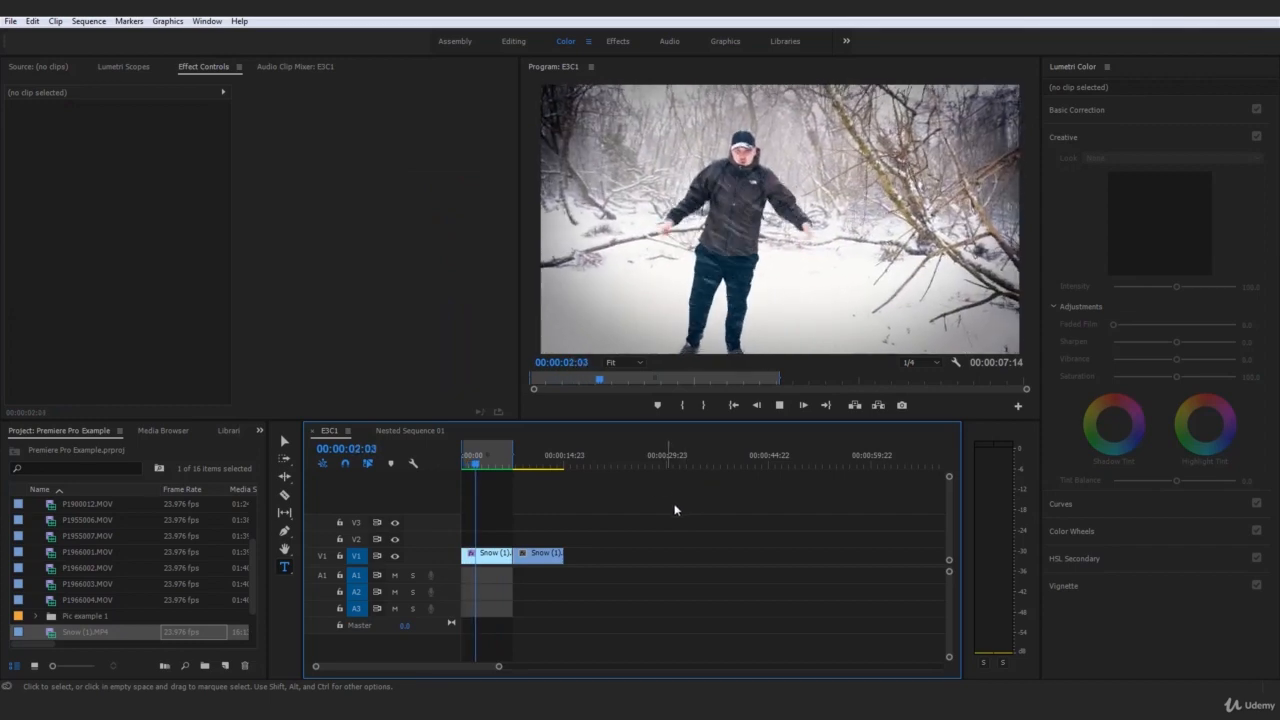